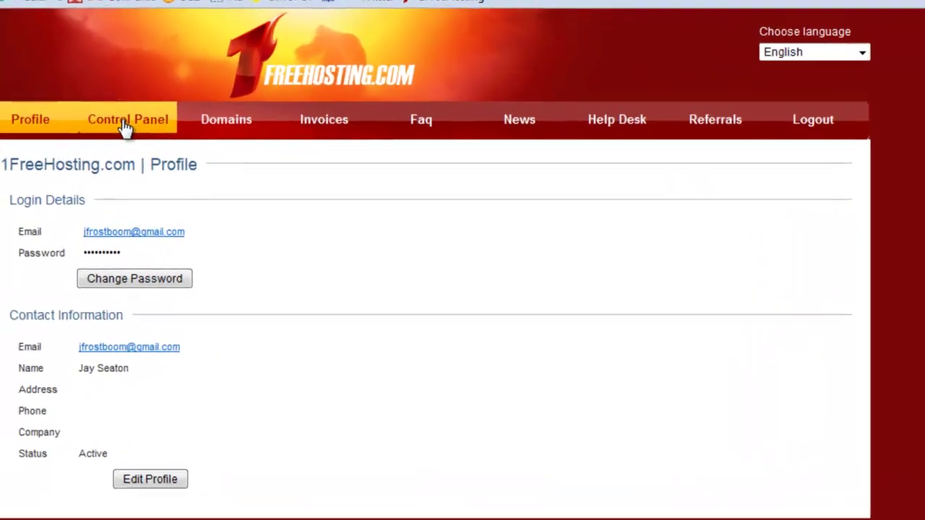
Step: Switch to the frostboom.com hosting account and open its Subdomains page
left_click(235, 141)
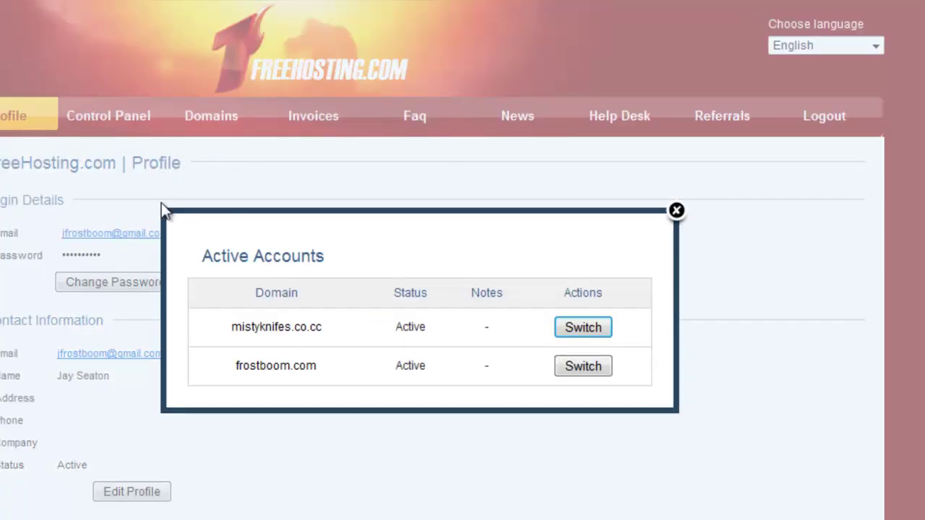
left_click(571, 379)
left_click(584, 367)
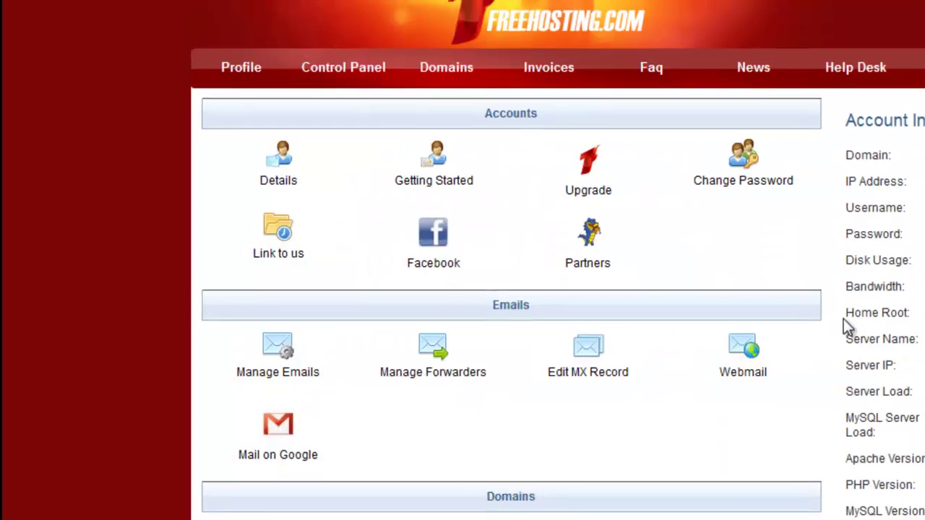
scroll(843, 319, "down", 3)
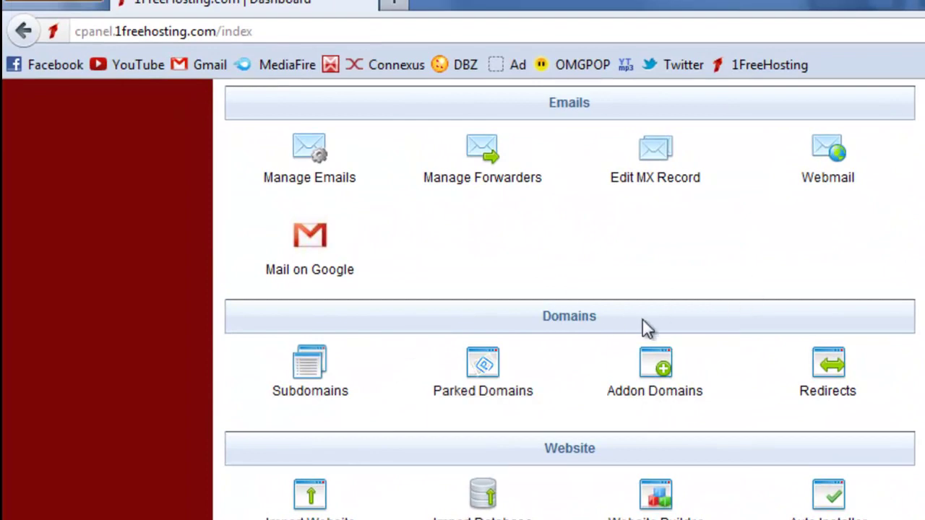
left_click(327, 396)
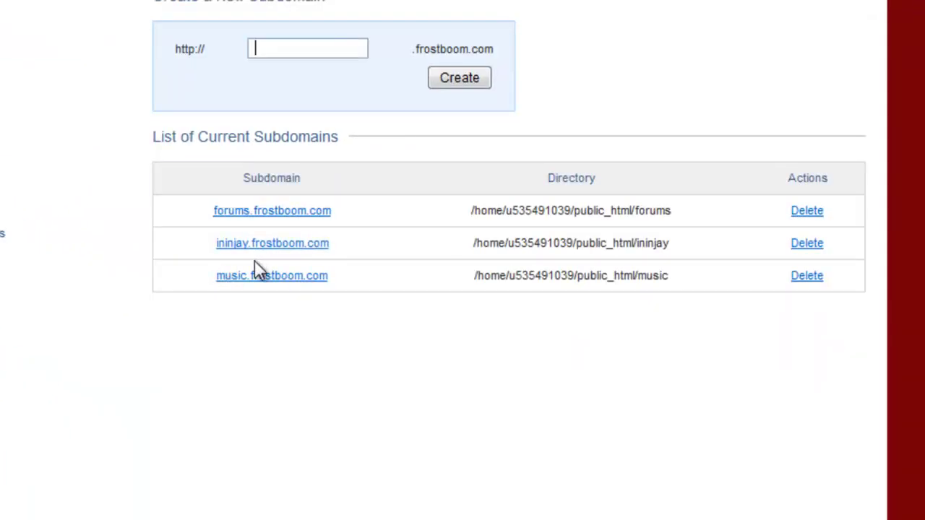
Step: Preview the existing ininjay, music and forums subdomain sites, closing each afterwards
left_click(272, 367)
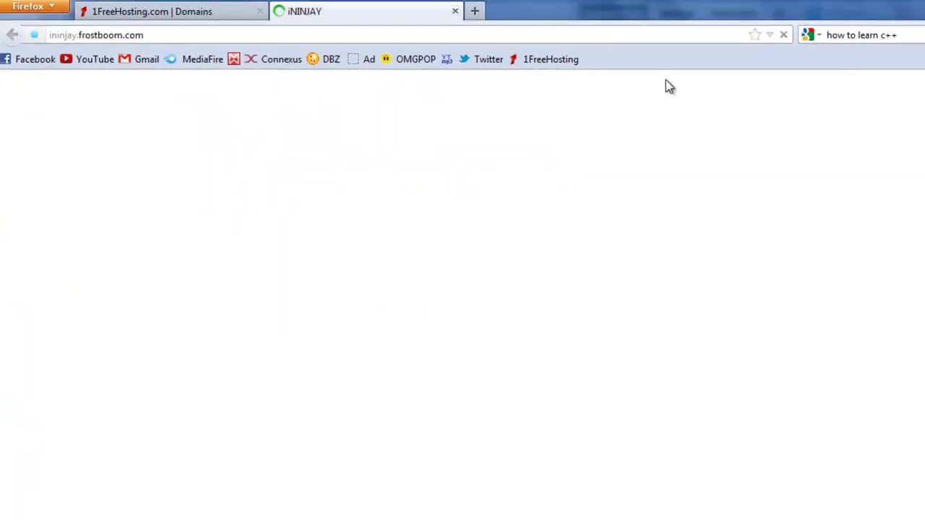
left_click(456, 11)
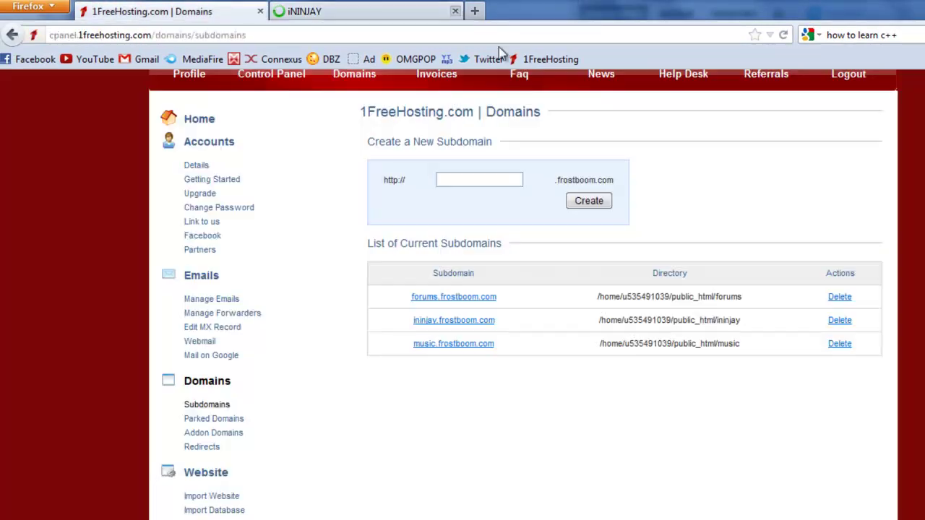
left_click(461, 346)
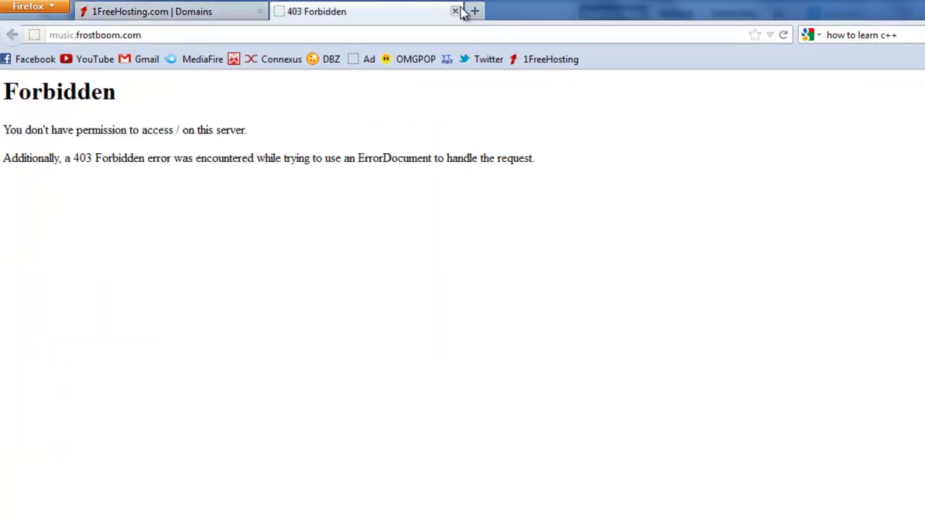
left_click(455, 11)
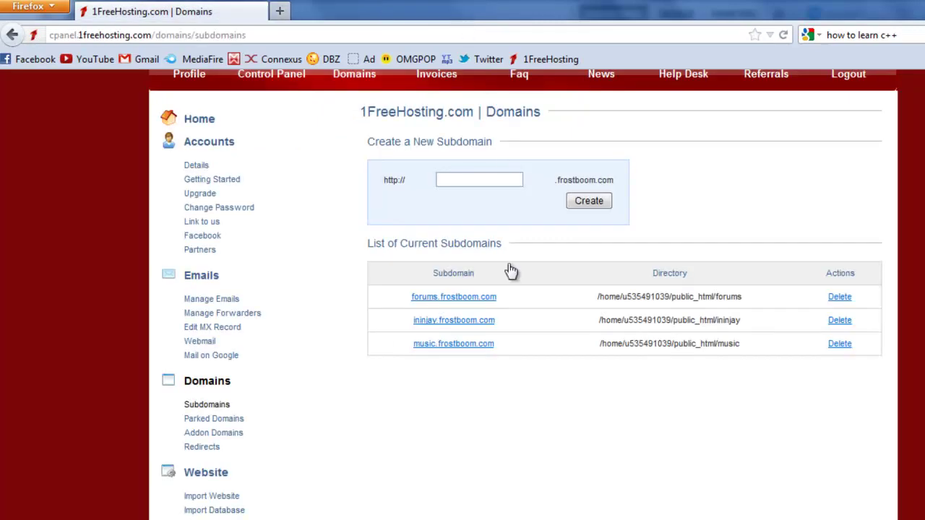
left_click(476, 297)
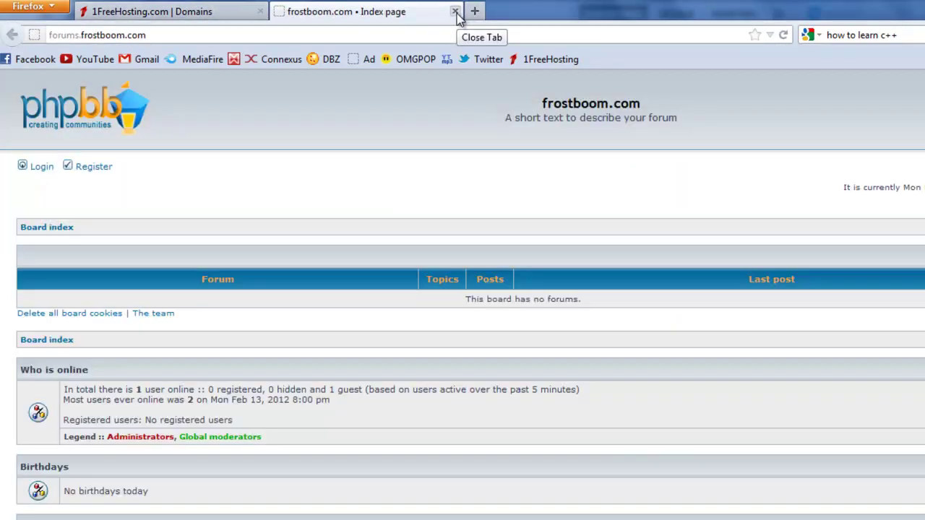
left_click(455, 11)
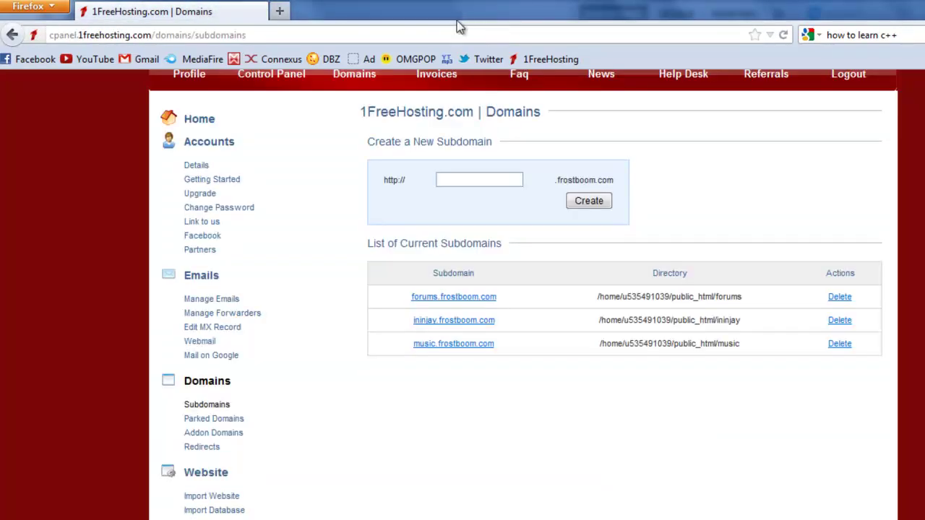
scroll(520, 308, "up", 3)
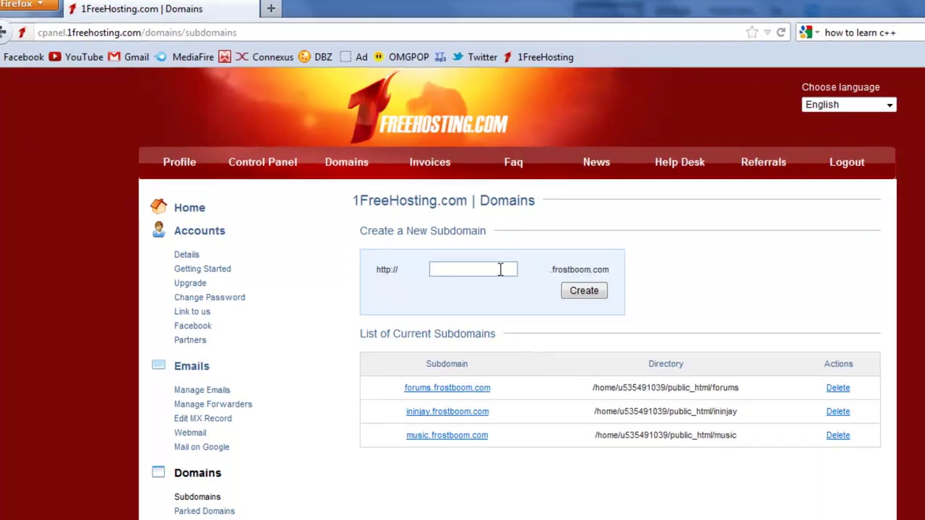
Step: Create a subdomain named 'test' and review its creation confirmation
left_click(497, 269)
type("test")
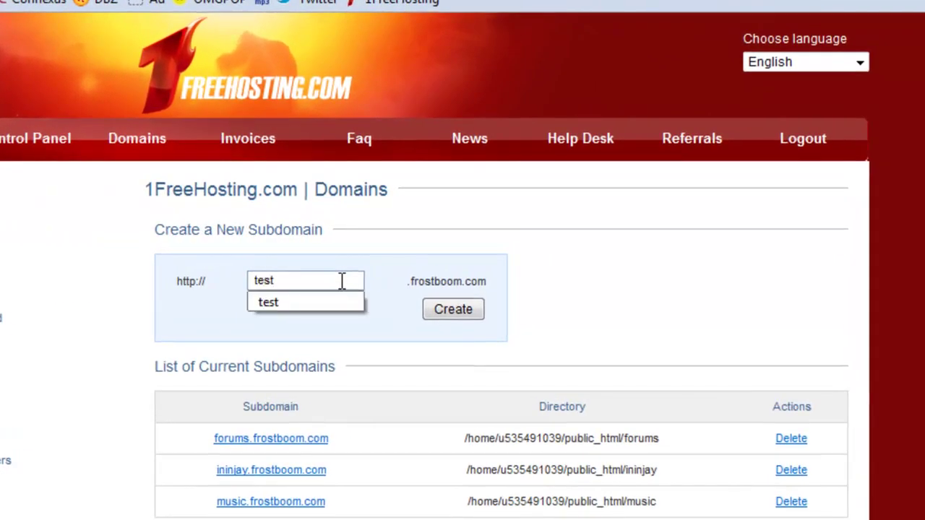
left_click(489, 253)
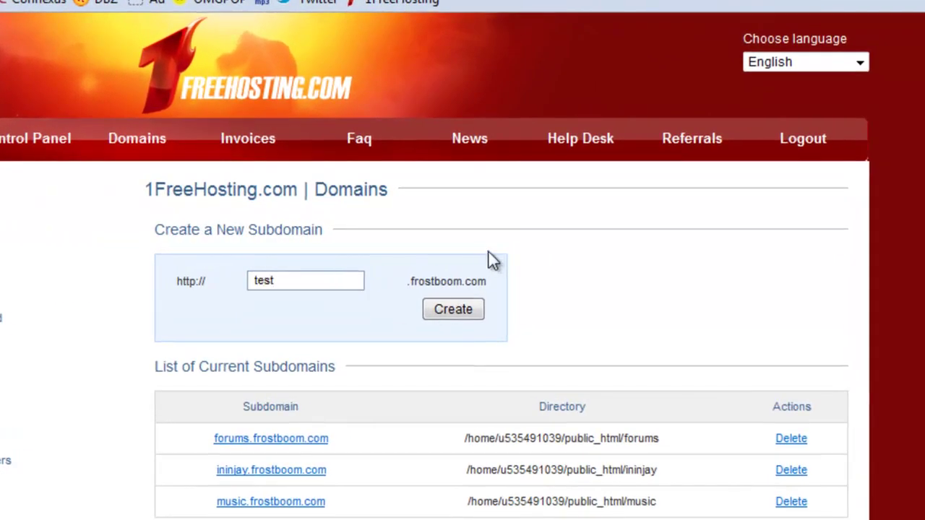
left_click(432, 316)
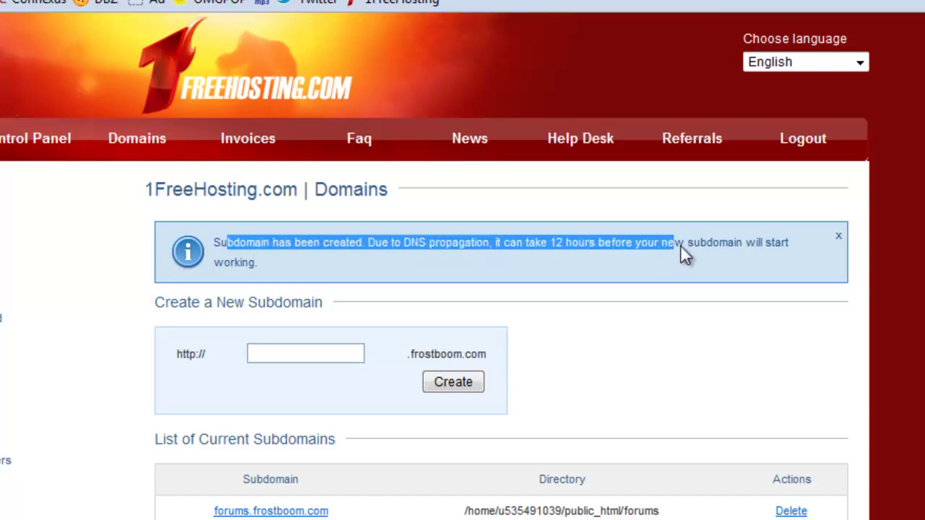
left_click_drag(686, 246, 746, 285)
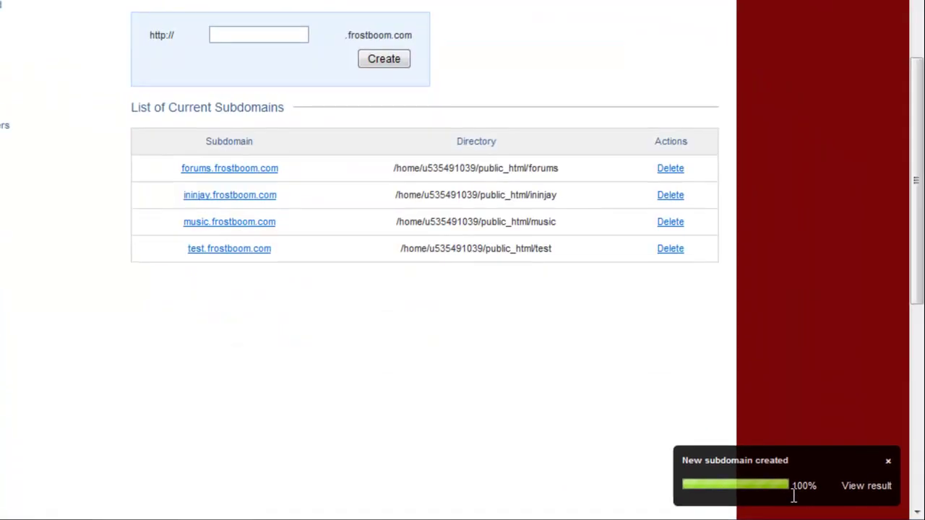
scroll(793, 494, "up", 3)
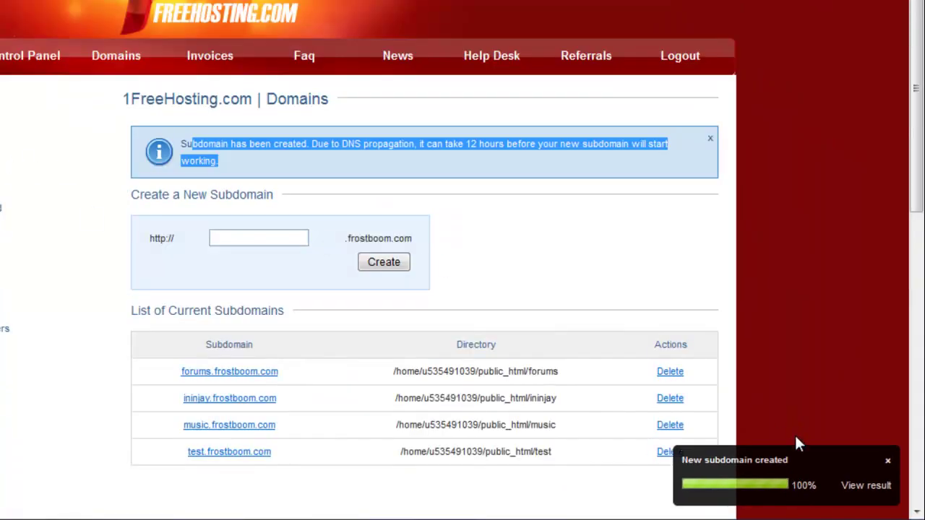
Step: Open test.frostboom.com from the subdomain list in a new tab
left_click(865, 487)
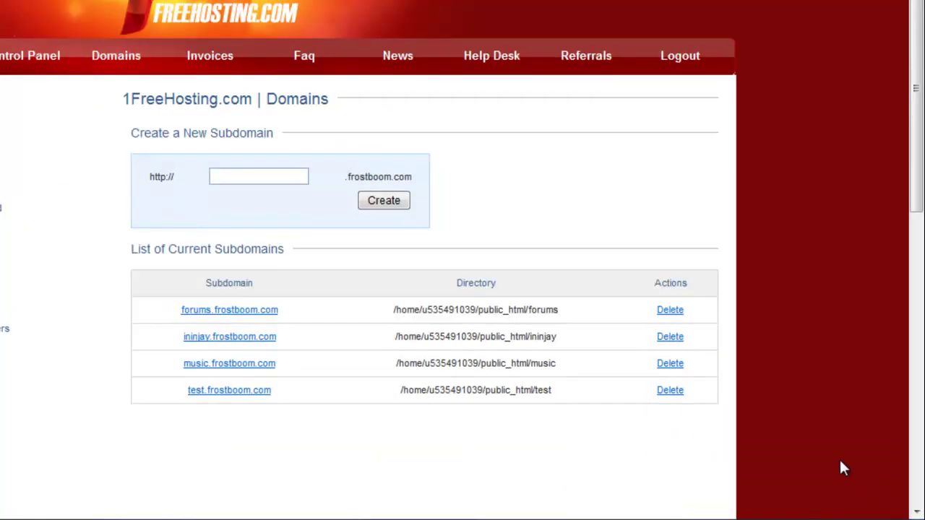
scroll(470, 464, "down", 2)
scroll(469, 465, "up", 2)
scroll(468, 466, "down", 2)
scroll(466, 466, "up", 2)
left_click(243, 394)
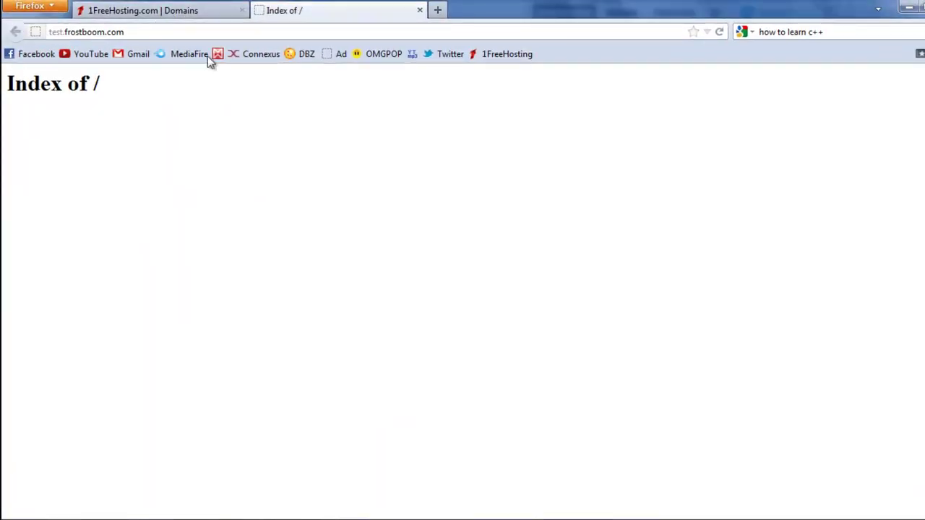
Step: Compare the empty Index of / page with the control panel, ending on the control panel
left_click(143, 6)
left_click(413, 418)
left_click_drag(162, 116, 6, 84)
left_click(91, 134)
left_click(237, 8)
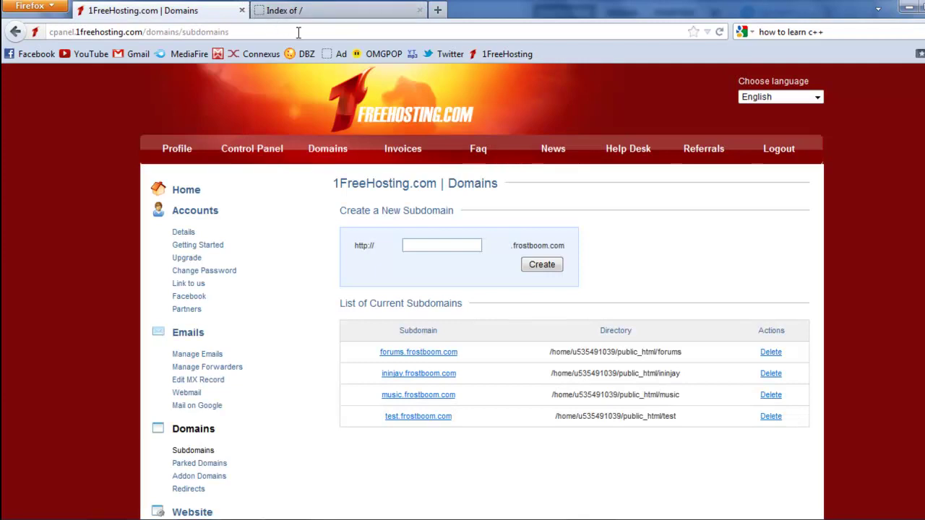
left_click(331, 10)
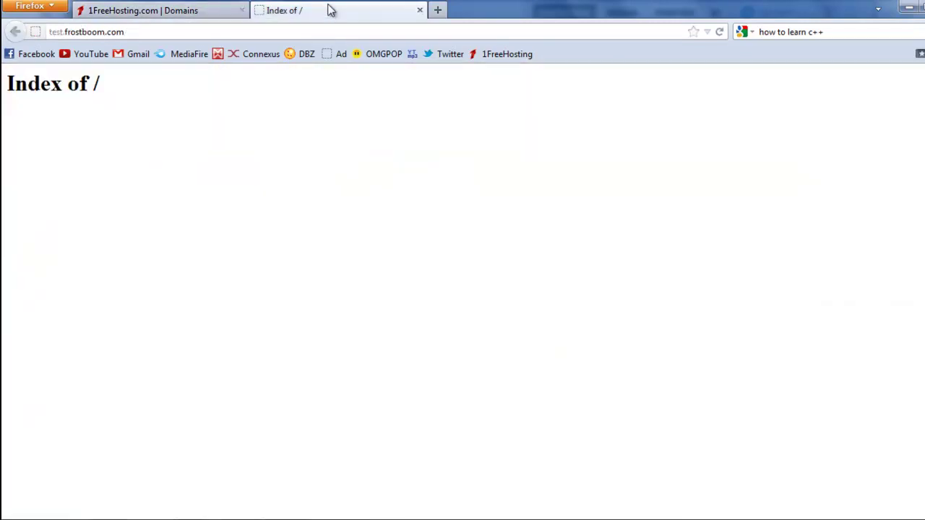
left_click(192, 9)
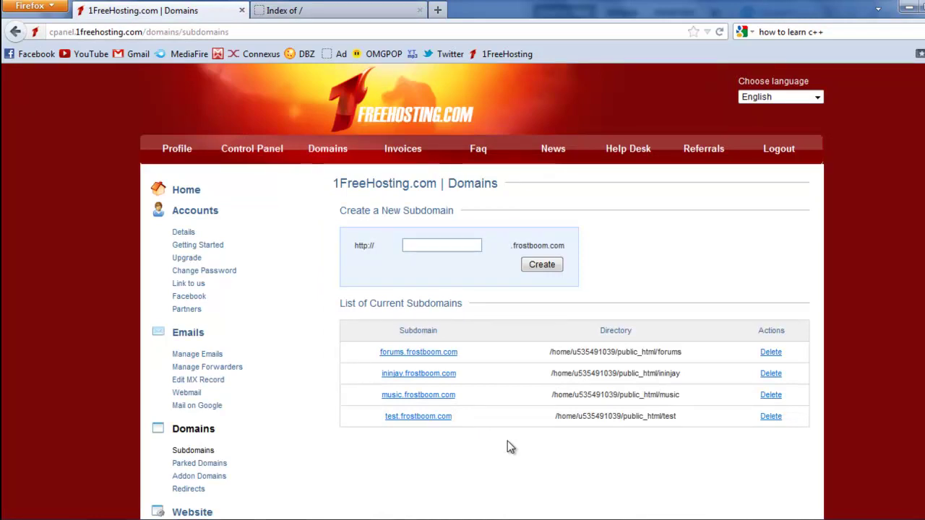
left_click(351, 9)
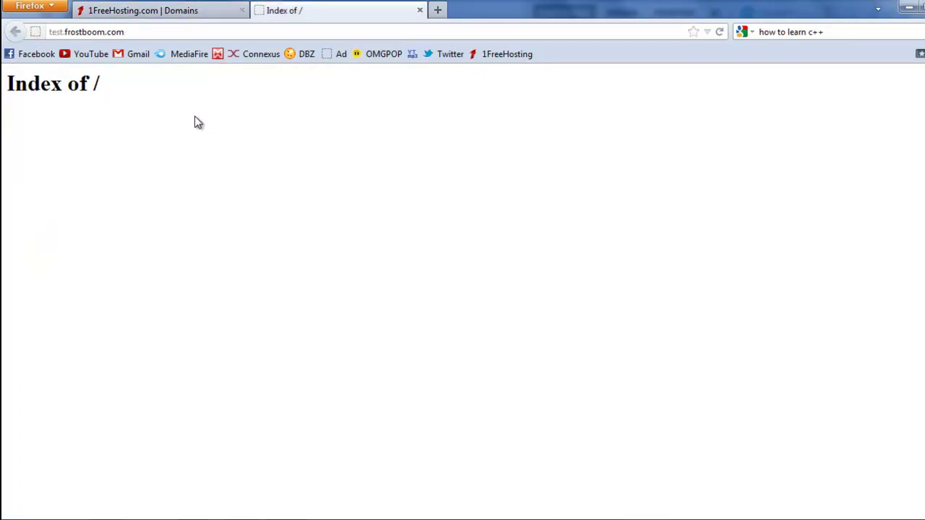
left_click(181, 9)
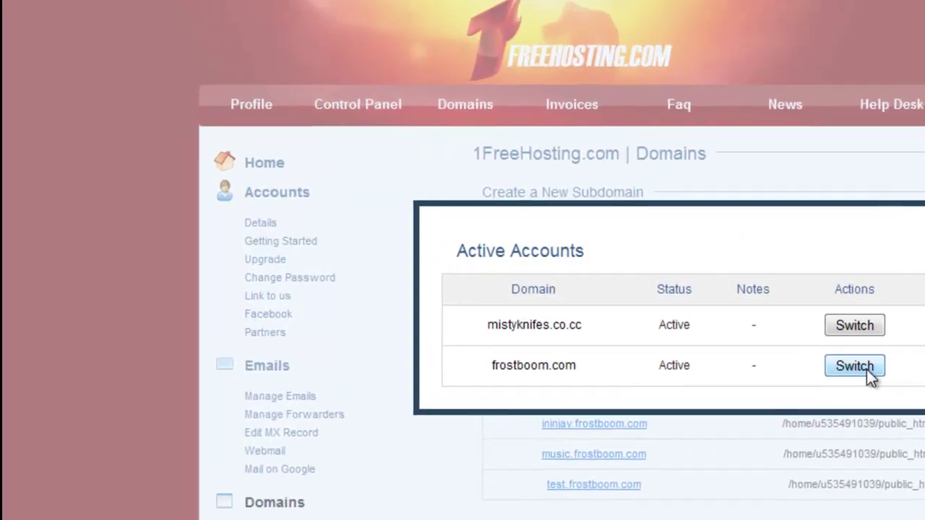
Step: Enter the frostboom.com panel, go to Auto Installer and start installing WordPress 3.3.1
left_click(602, 333)
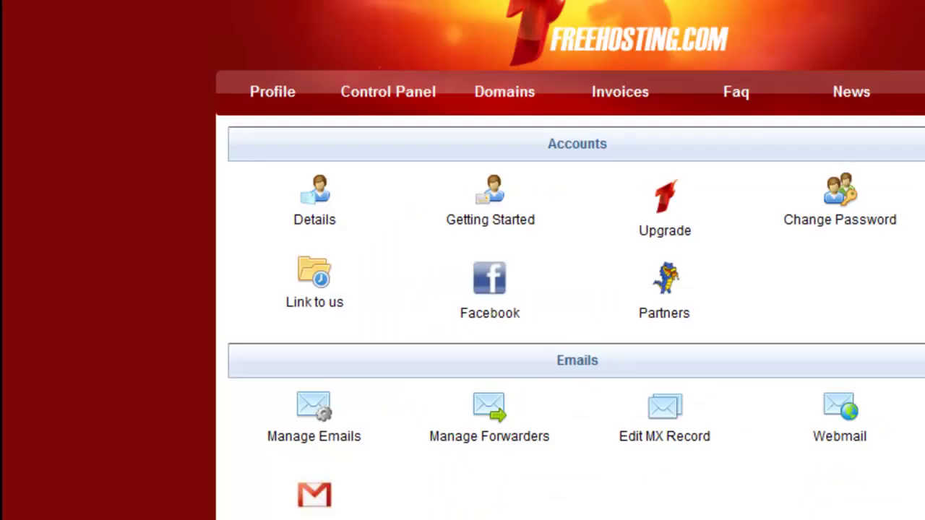
scroll(571, 289, "down", 2)
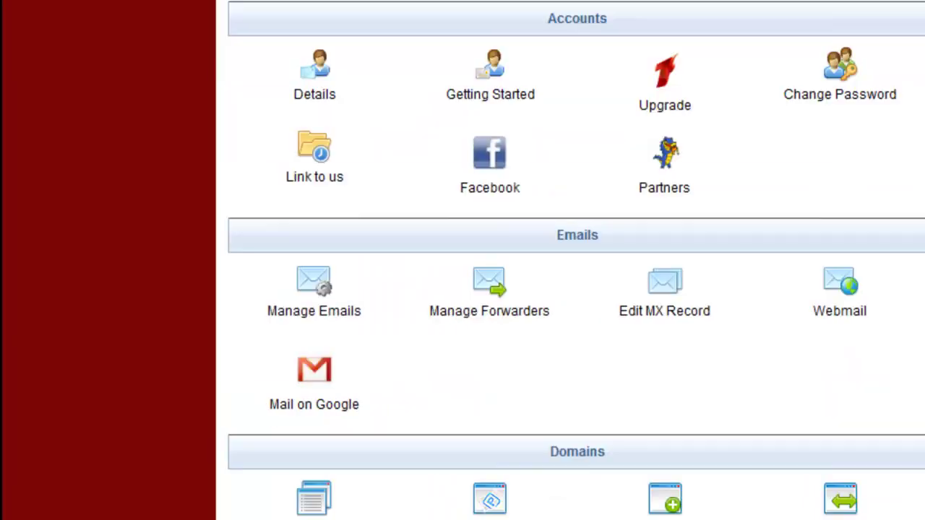
scroll(748, 340, "down", 6)
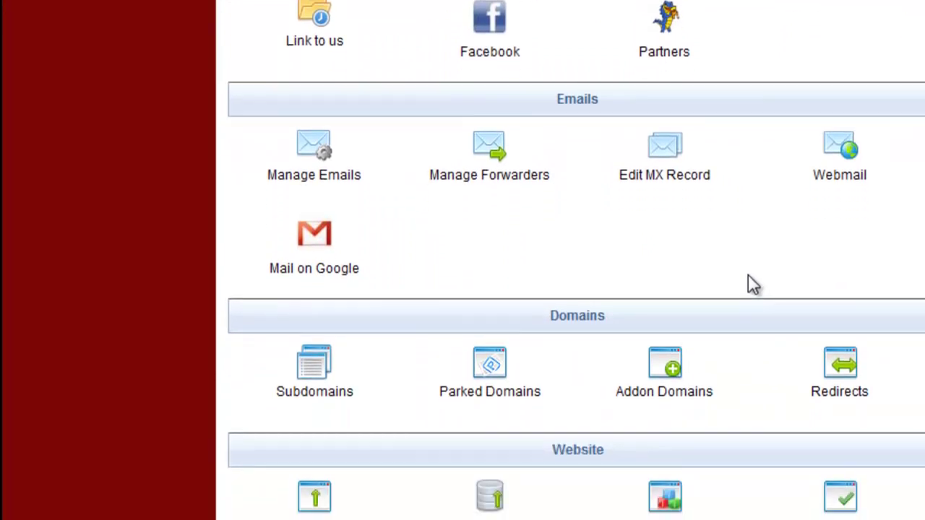
double_click(640, 204)
scroll(831, 311, "down", 2)
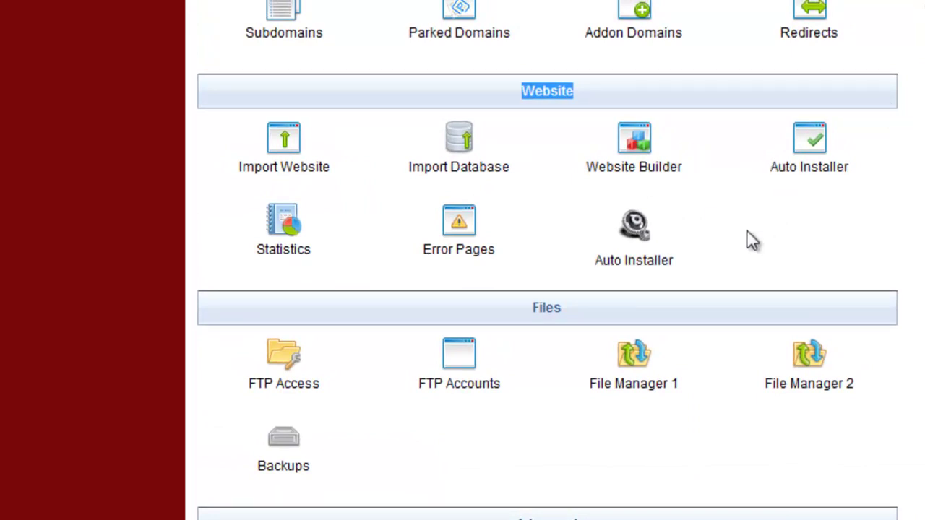
scroll(746, 240, "up", 8)
scroll(745, 246, "down", 6)
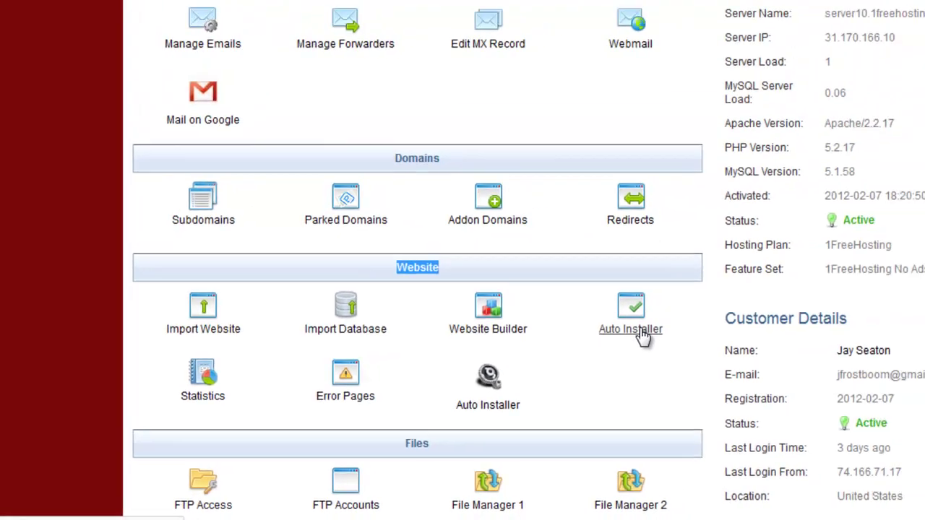
left_click(641, 334)
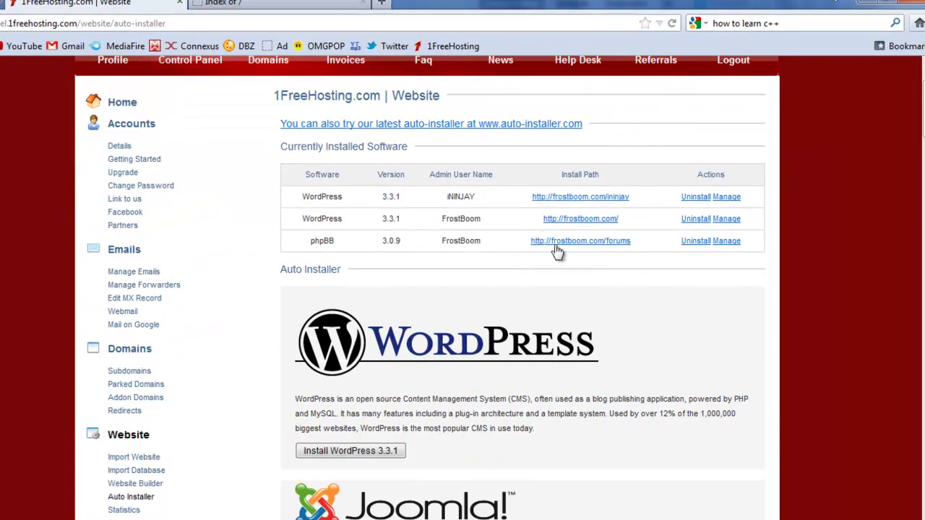
scroll(598, 213, "down", 2)
scroll(589, 178, "down", 2)
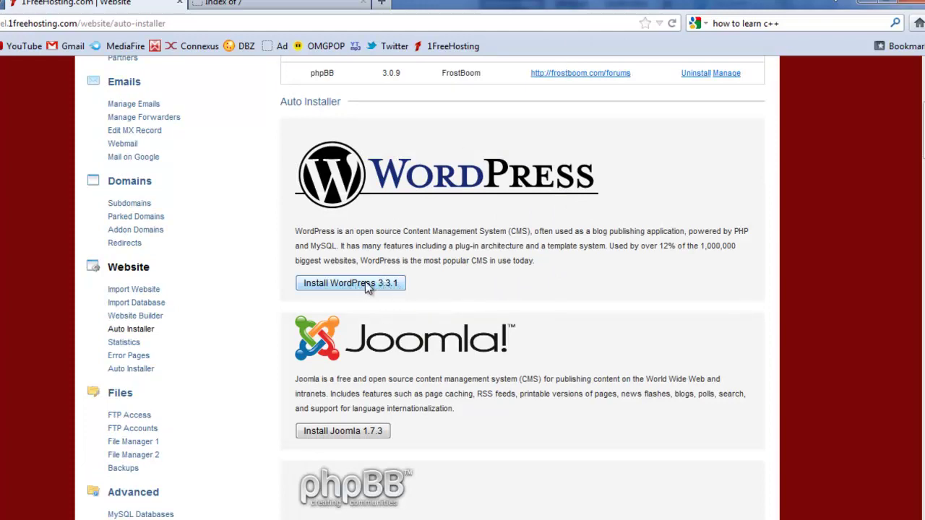
left_click(366, 283)
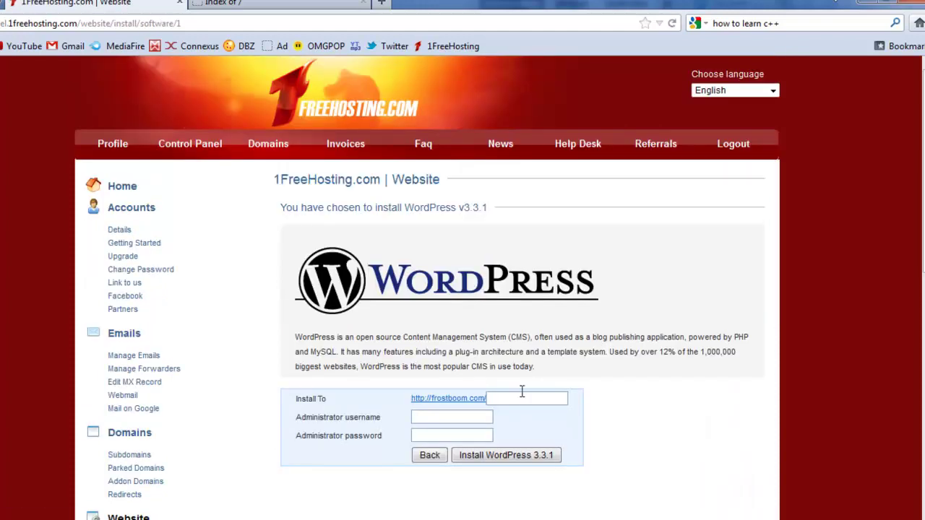
Step: Install WordPress into the 'test' folder with admin username 'Test' and a password, then submit
scroll(523, 396, "down", 2)
left_click(530, 231)
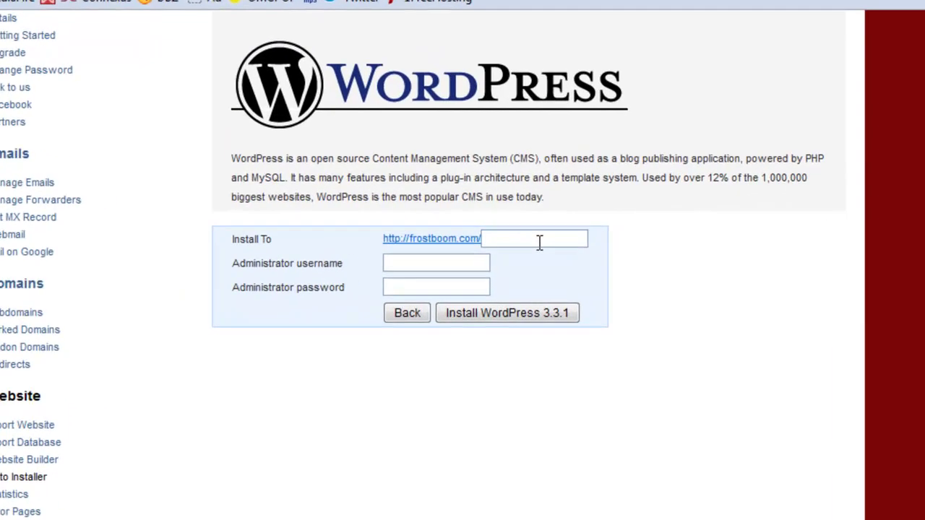
type("test")
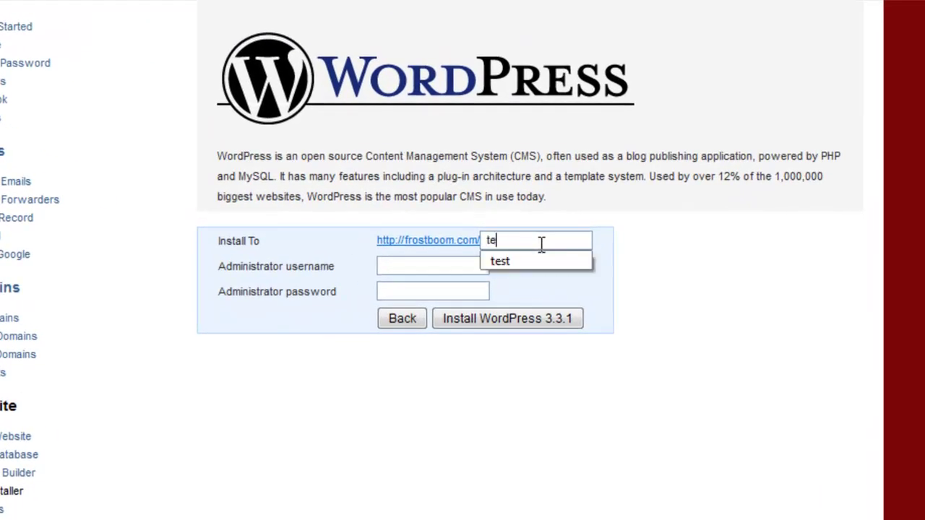
left_click(433, 265)
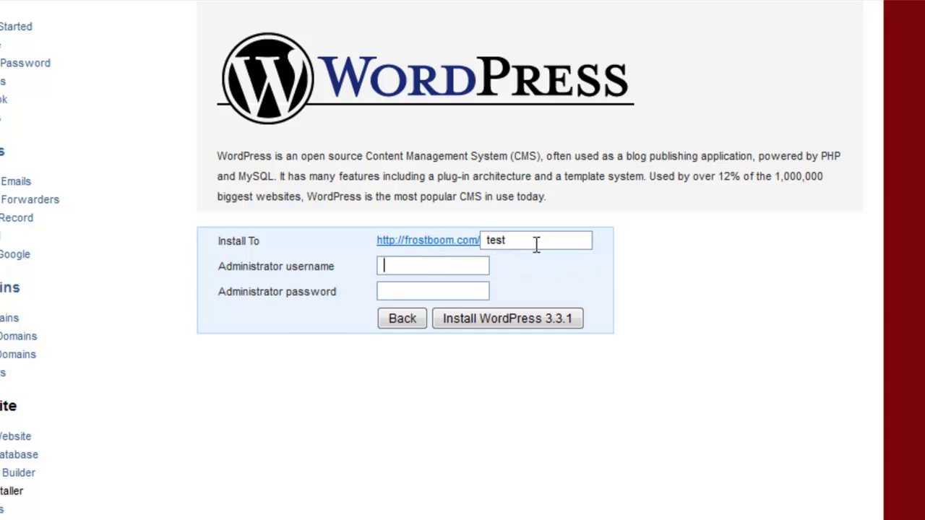
left_click_drag(535, 244, 448, 254)
left_click(461, 267)
type("Test")
left_click(396, 291)
type("test123")
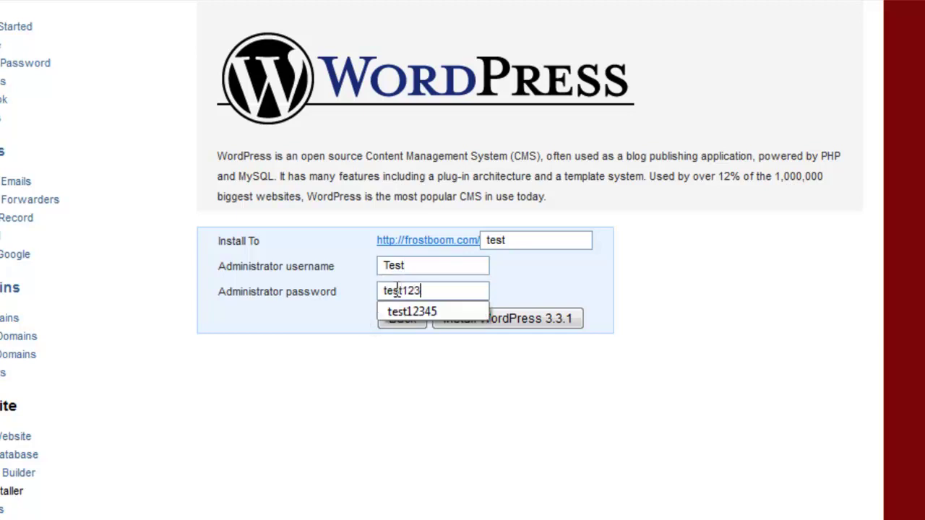
type("45")
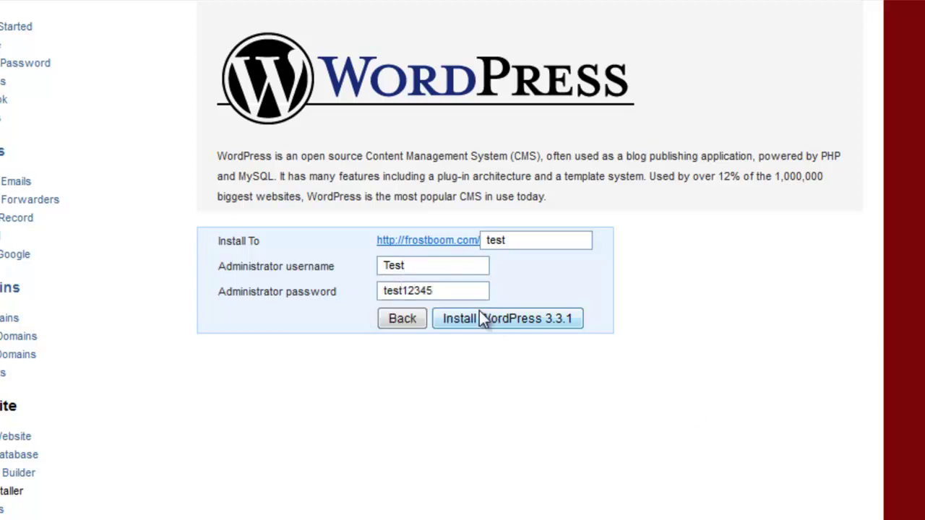
left_click(484, 321)
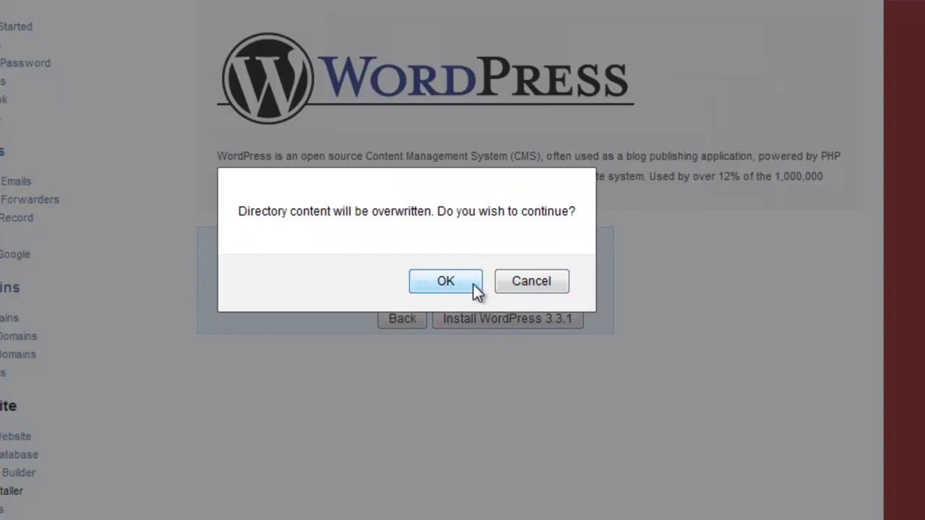
Step: Confirm the directory-overwrite warning so WordPress 3.3.1 installs into the test folder
left_click_drag(238, 211, 288, 209)
left_click(263, 206)
left_click_drag(390, 210, 576, 213)
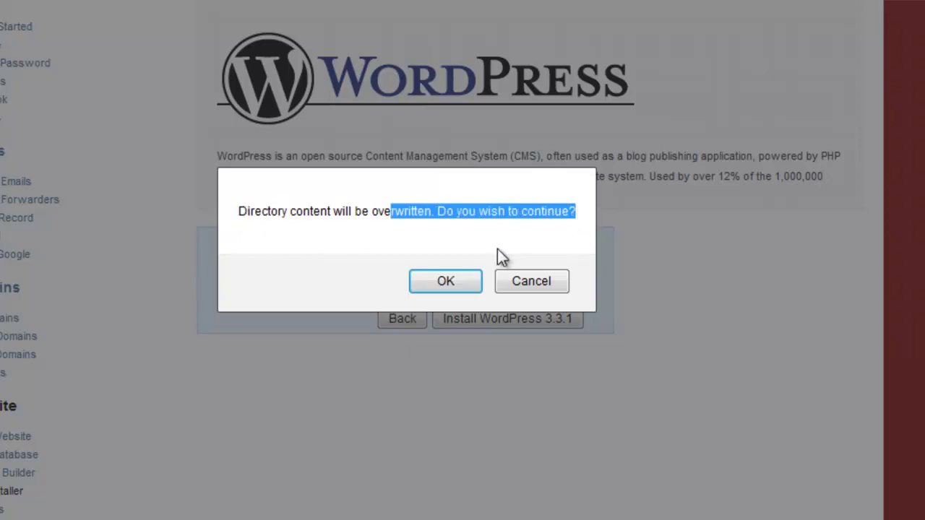
left_click(451, 206)
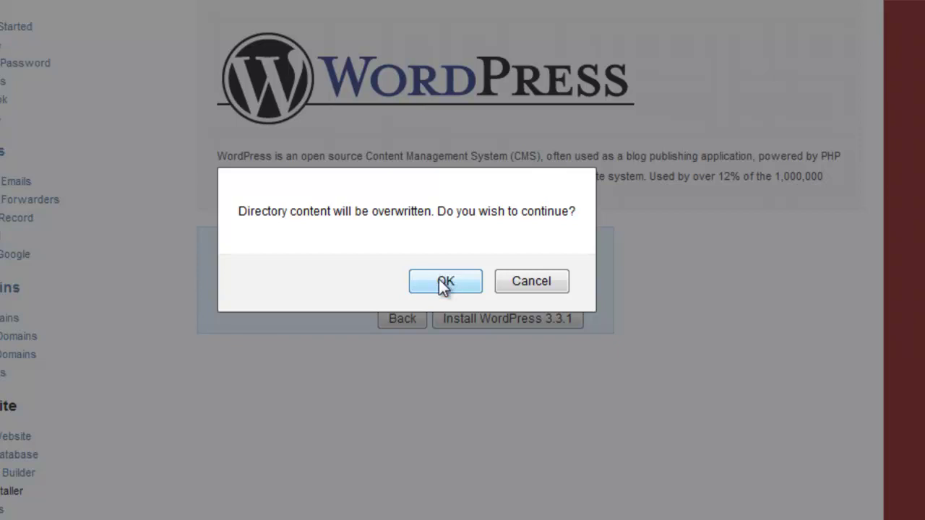
left_click(447, 279)
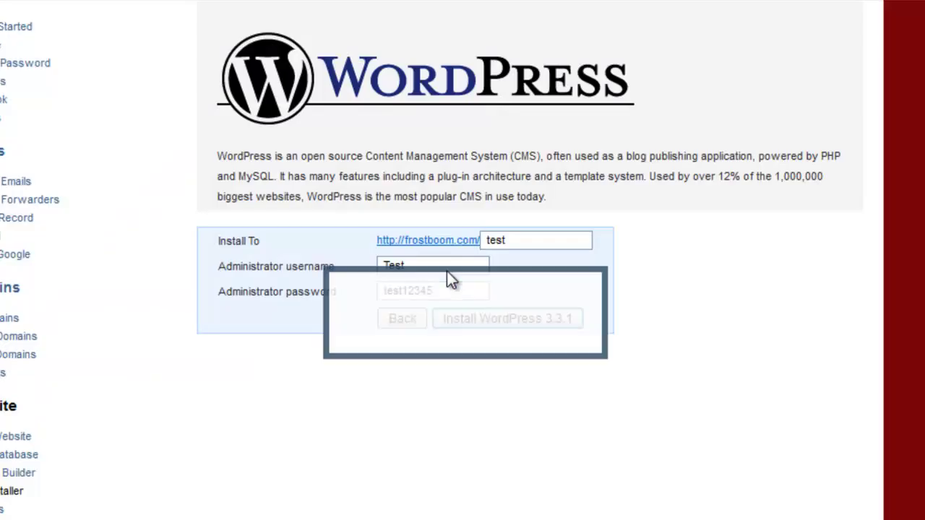
Step: Select the WordPress installation details, then refresh the installed software list with View result
scroll(438, 260, "down", 3)
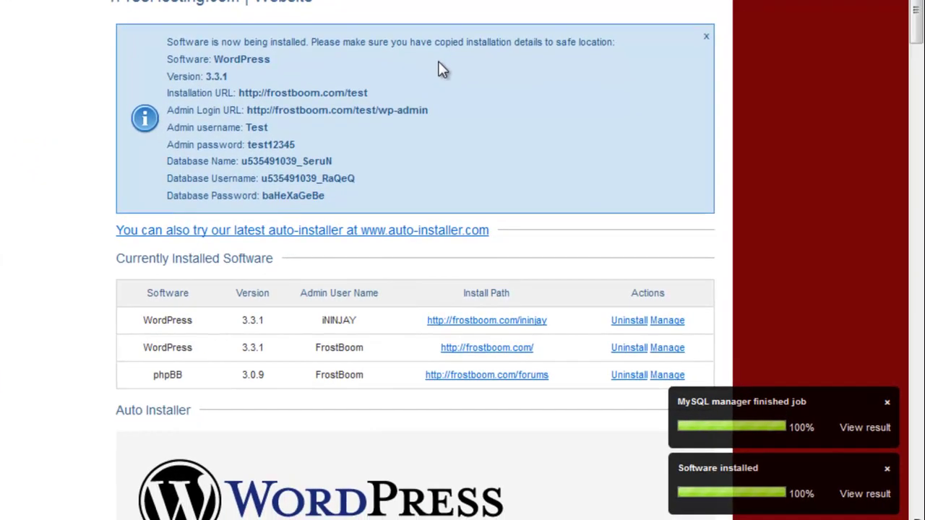
left_click_drag(326, 197, 178, 94)
right_click(186, 103)
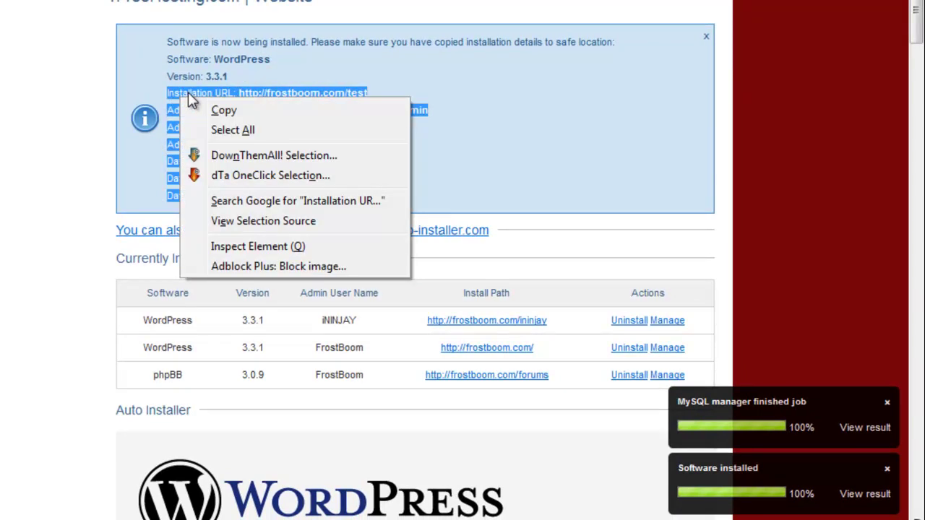
left_click(507, 99)
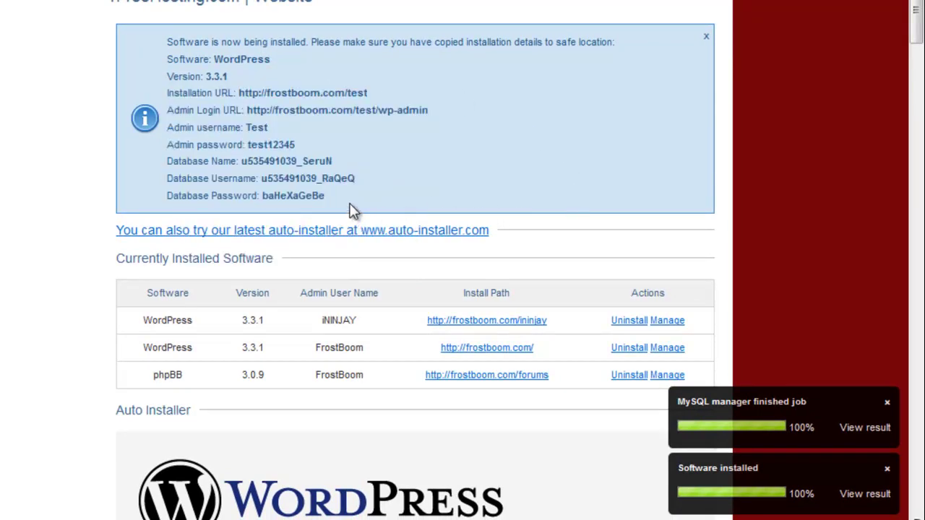
left_click_drag(353, 209, 166, 93)
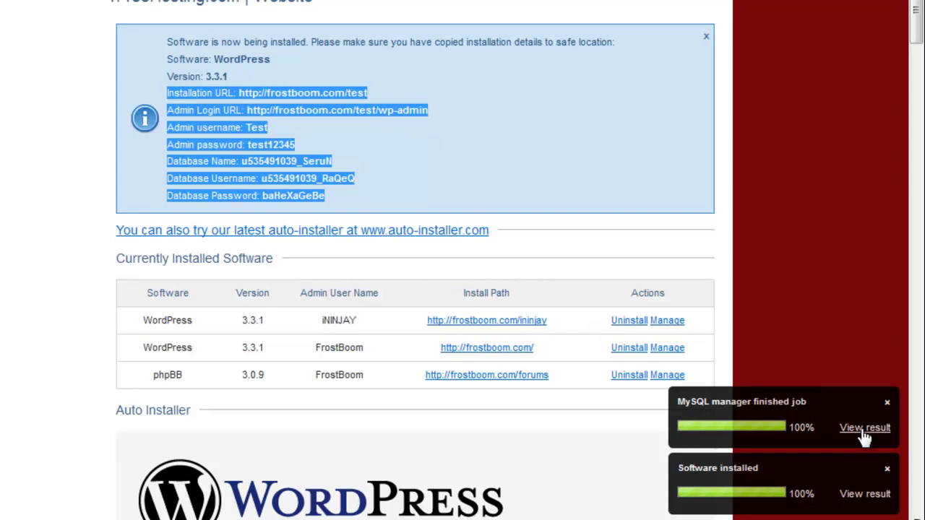
left_click_drag(755, 463, 880, 510)
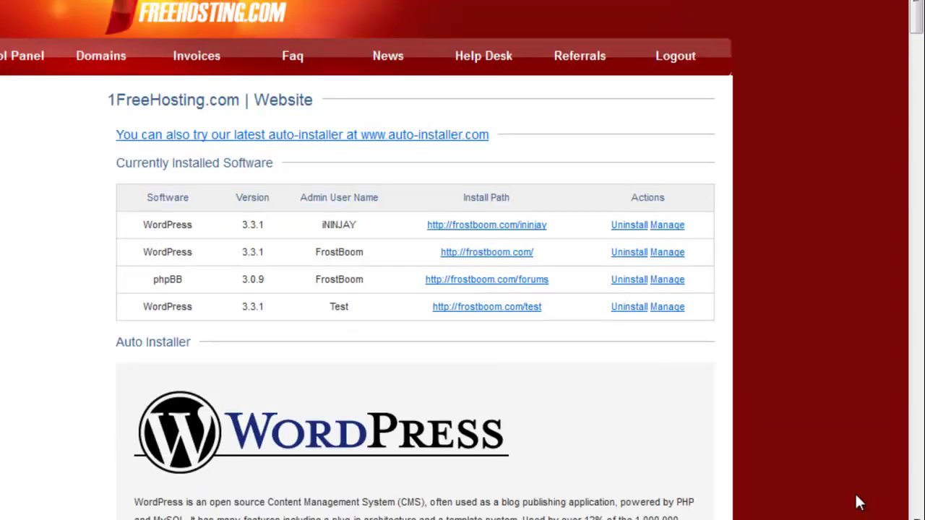
left_click(865, 497)
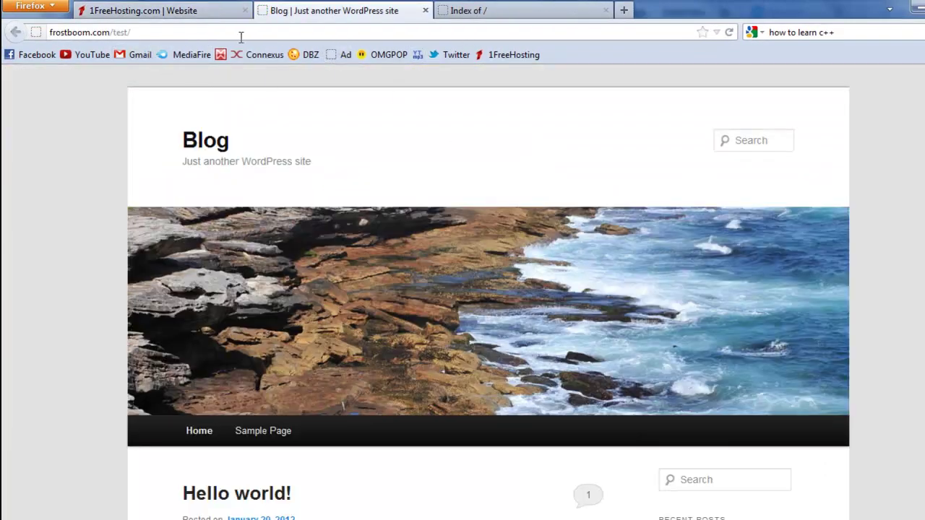
Step: Return to the control panel, switch to frostboom.com, and open test.frostboom.com from Subdomains
left_click(186, 9)
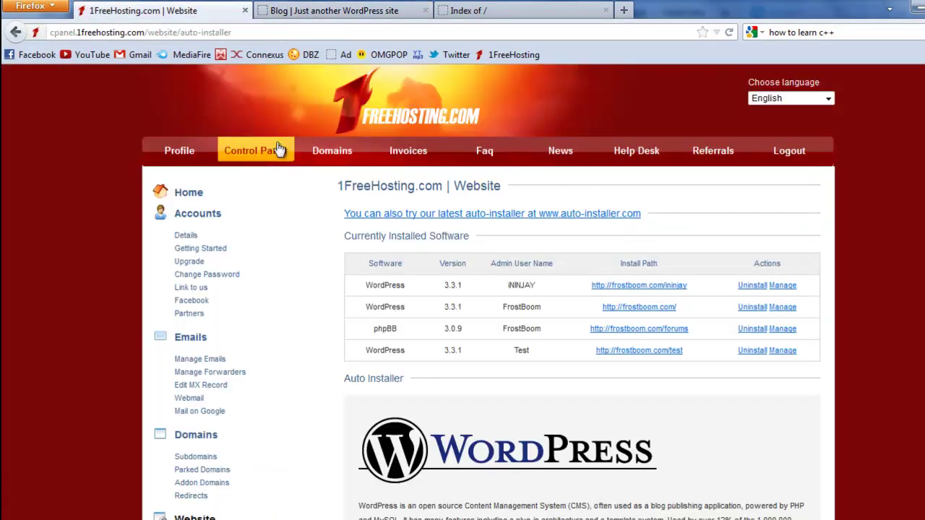
left_click(257, 150)
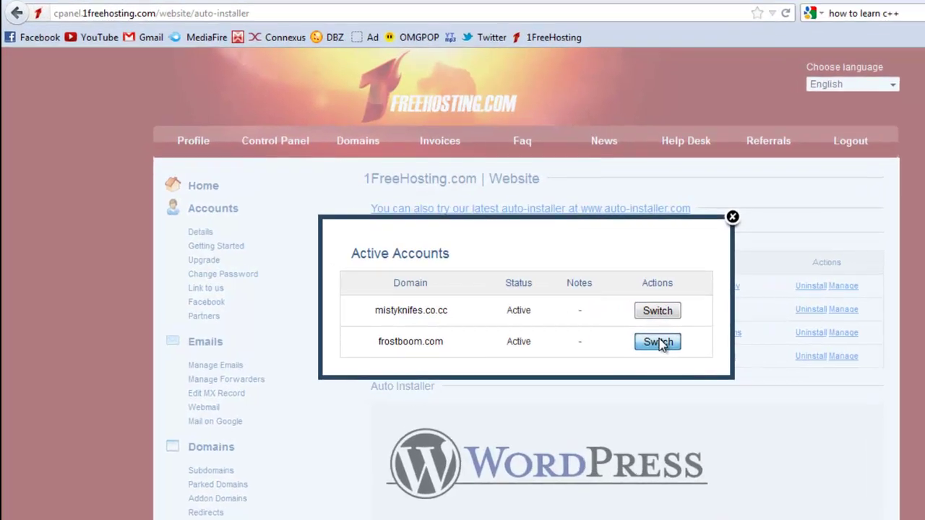
left_click(611, 338)
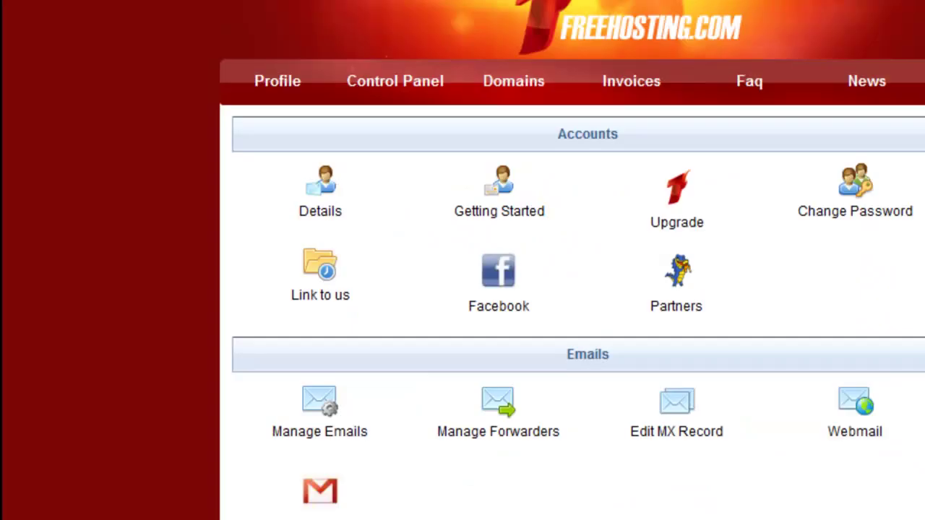
scroll(826, 355, "down", 3)
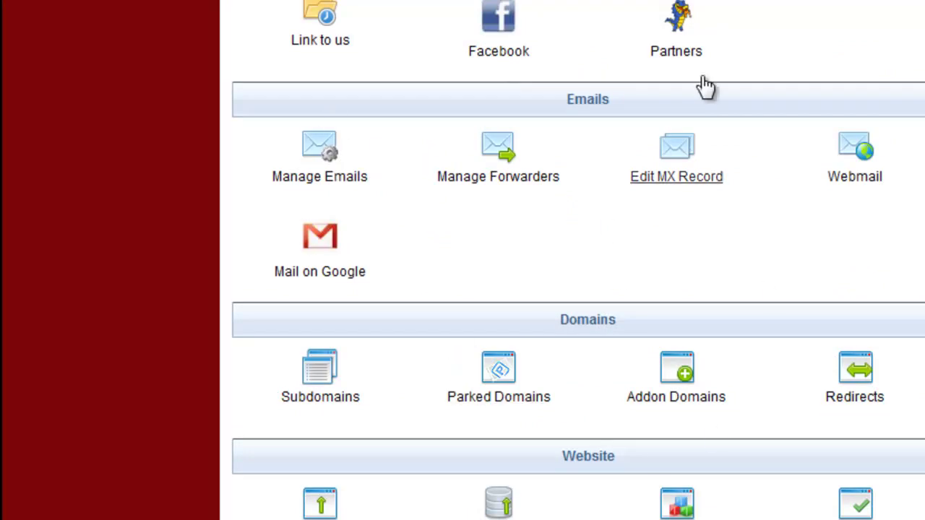
left_click(331, 406)
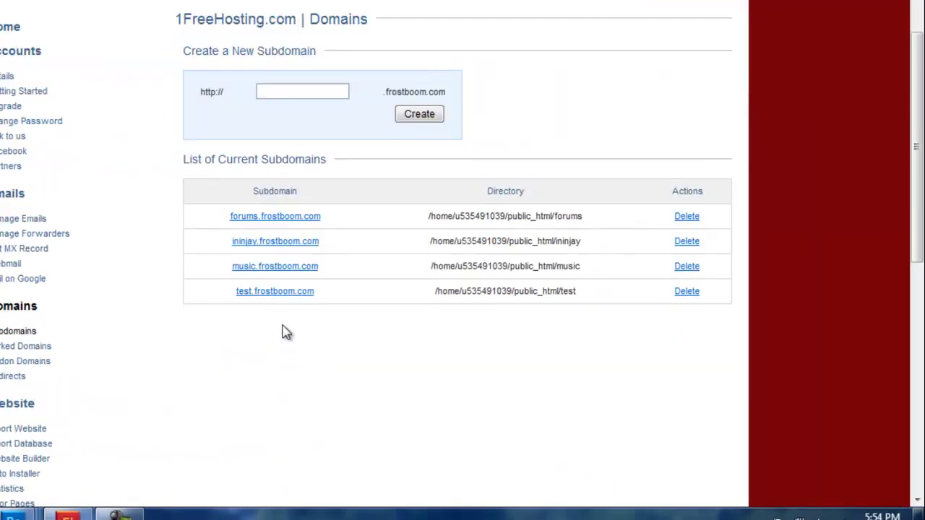
left_click(275, 291)
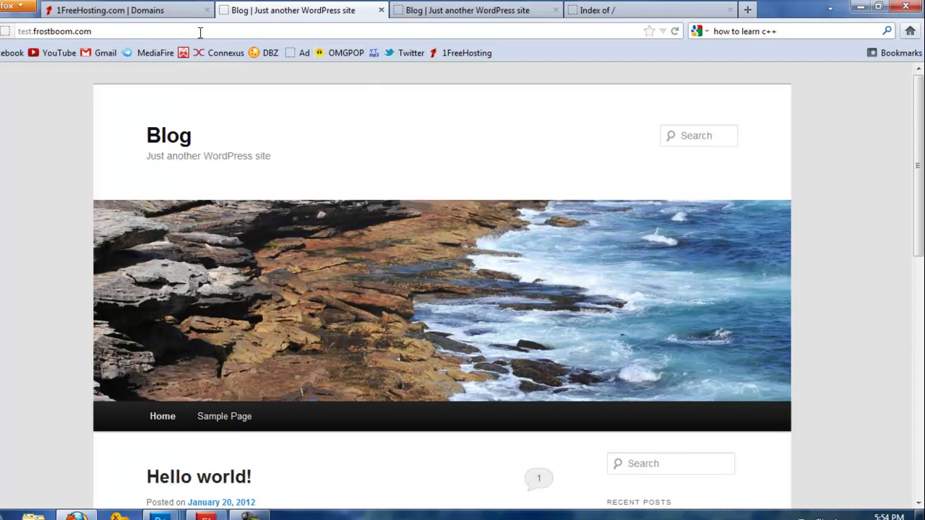
Step: Go to test.frostboom.com/wp-admin
left_click(214, 31)
left_click(232, 33)
type("/wp-ad")
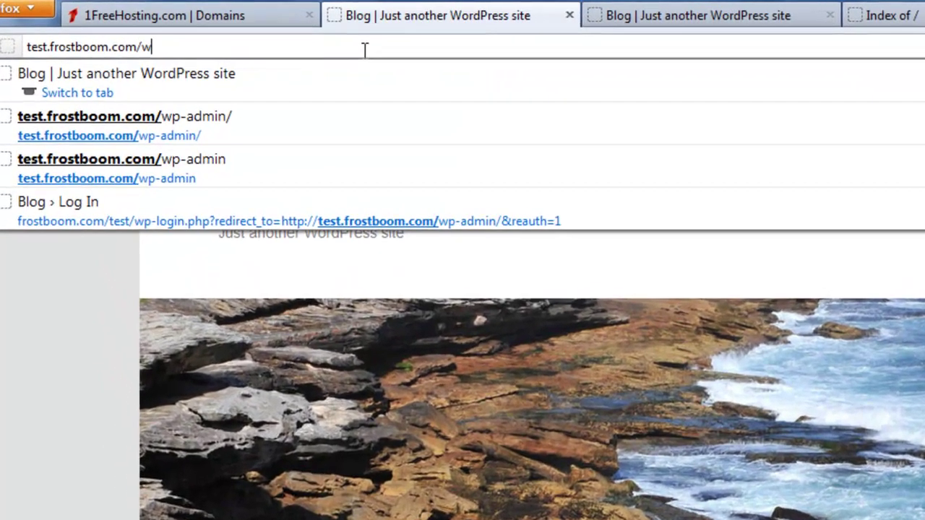
type("min")
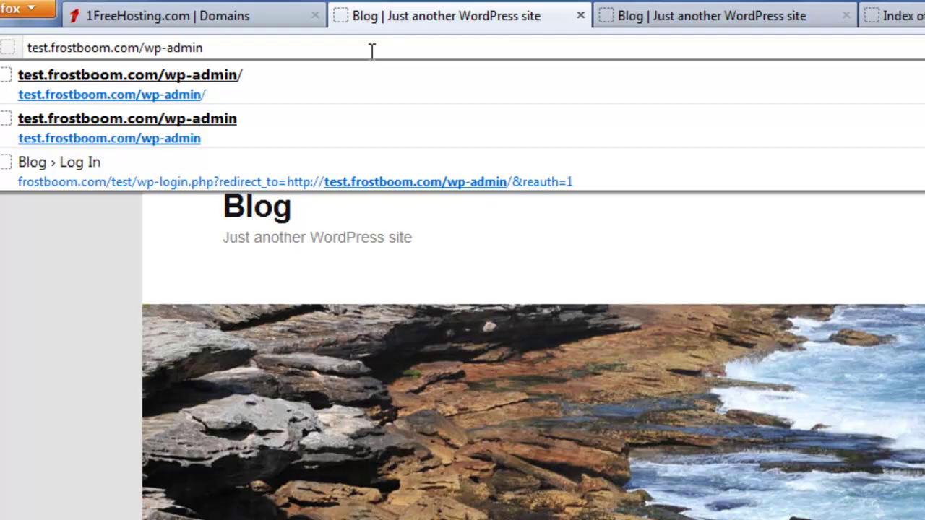
key("Return")
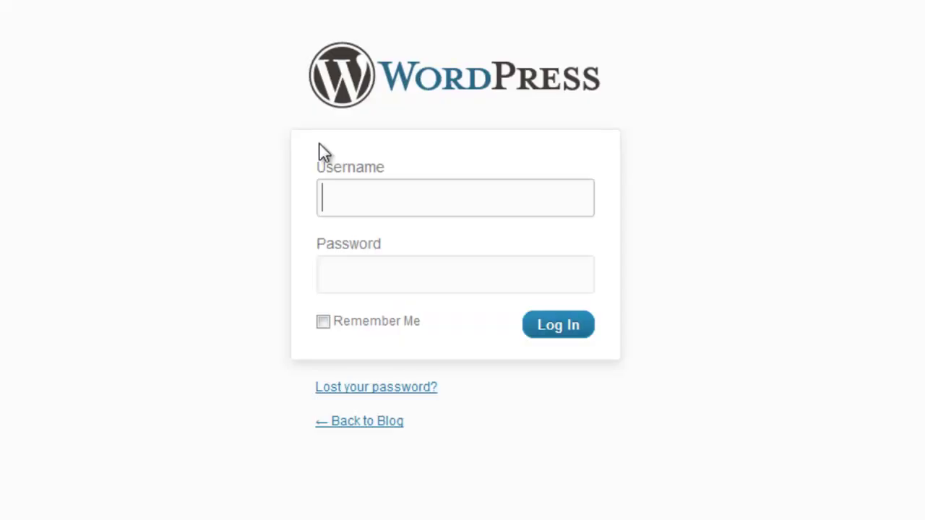
Step: Log in with the administrator username and password
left_click(339, 201)
type("test")
key("Tab")
type("test12345")
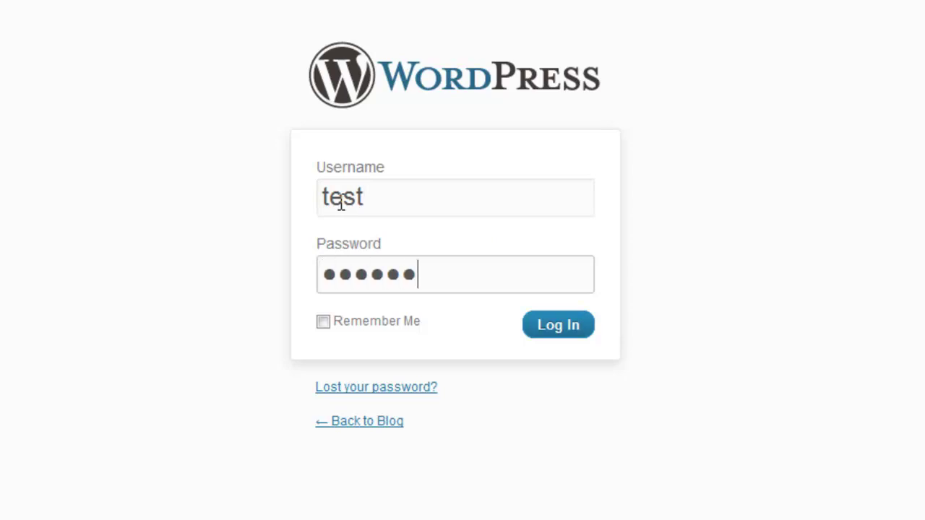
key("Return")
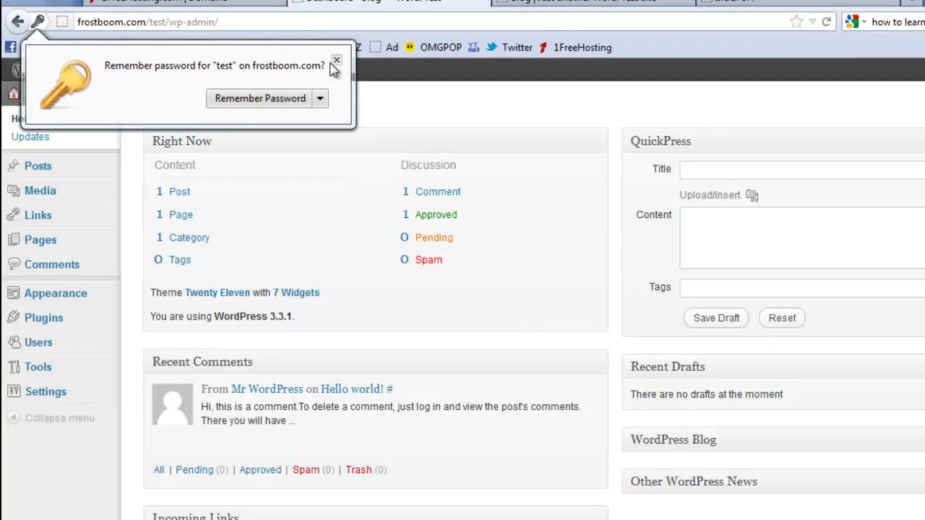
Step: Dismiss the password prompt, glance at the blog, and open Settings > General
left_click(336, 60)
mouse_move(34, 406)
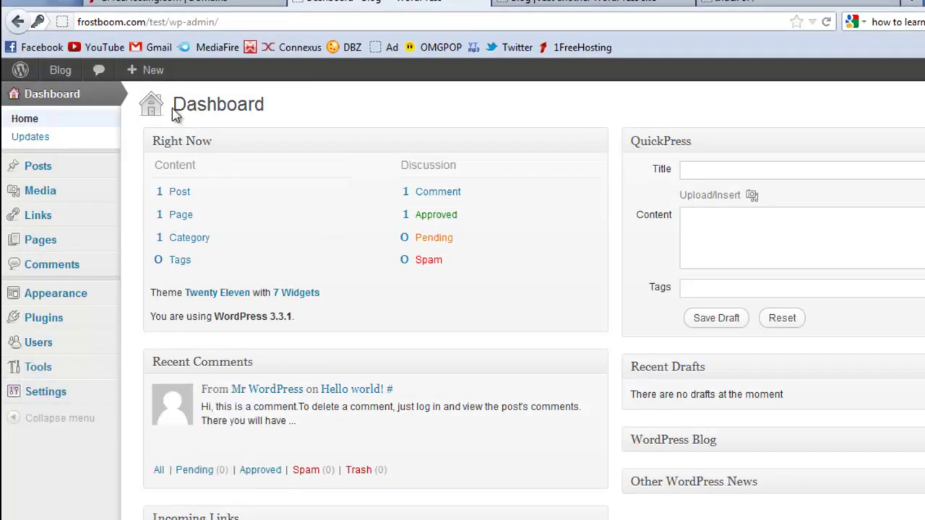
left_click(578, 2)
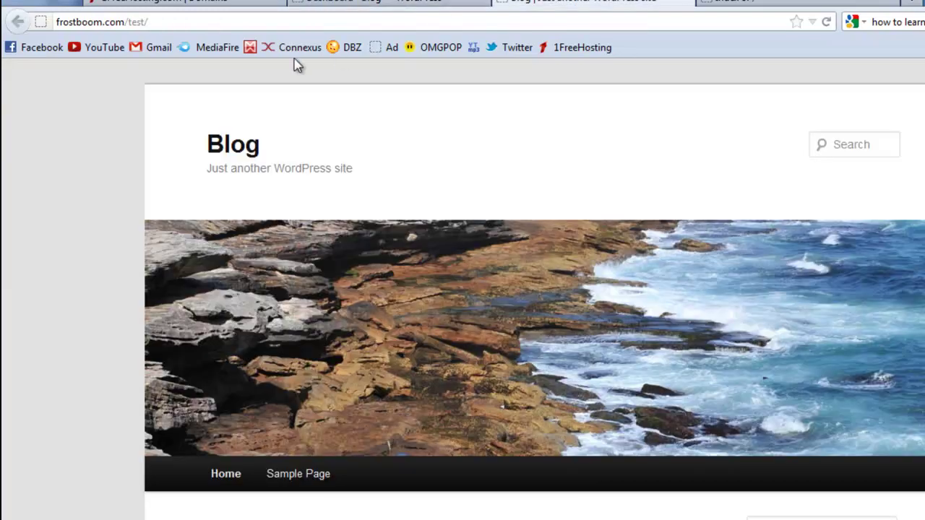
left_click(376, 2)
left_click(61, 396)
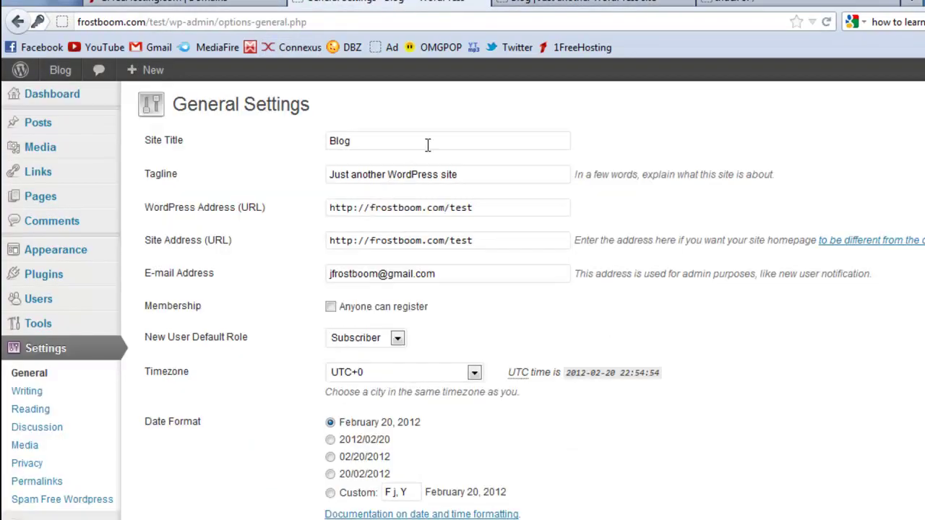
Step: Replace the tagline with 'Awesome tutorial'
double_click(428, 144)
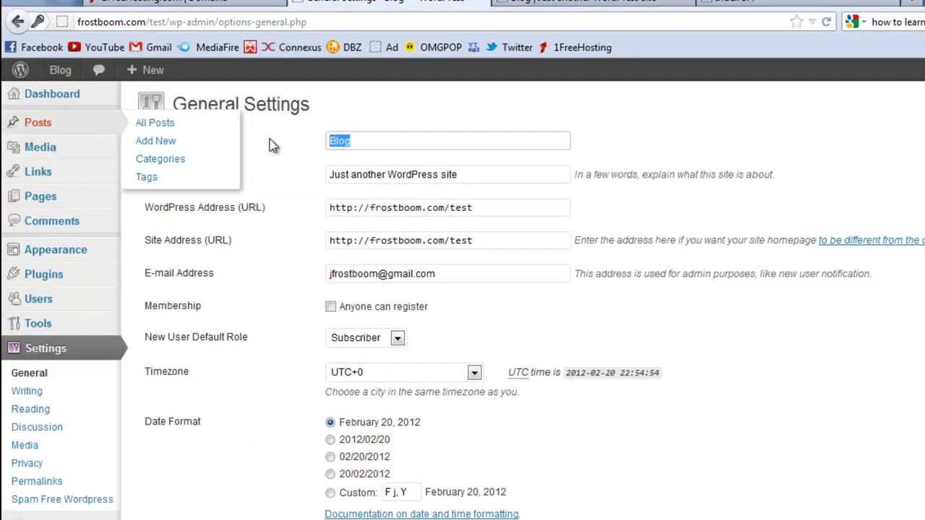
triple_click(444, 174)
mouse_move(112, 195)
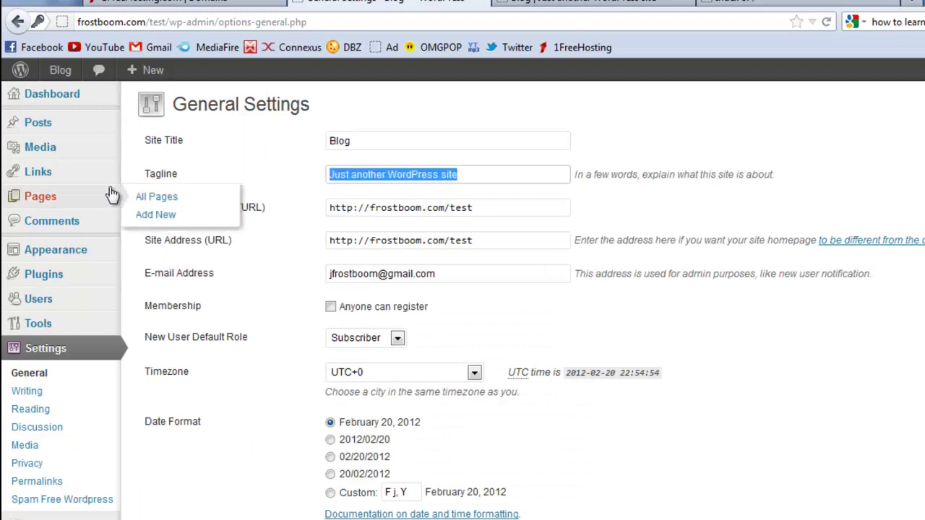
type("Awesome tu")
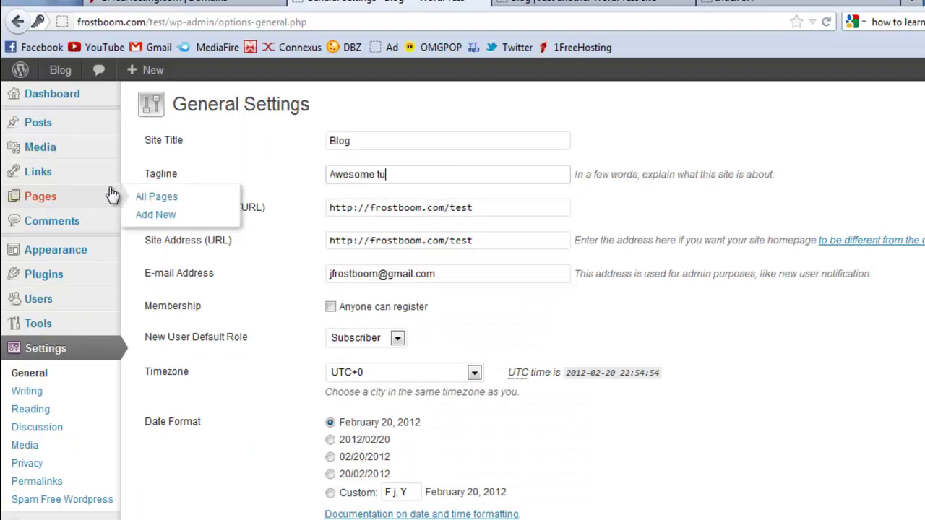
type("roi")
key("BackSpace")
type("rial")
Step: Change the site title from 'Blog' to 'Jay Awsome…' and save the settings
double_click(383, 139)
mouse_move(36, 147)
type("Jay Awso")
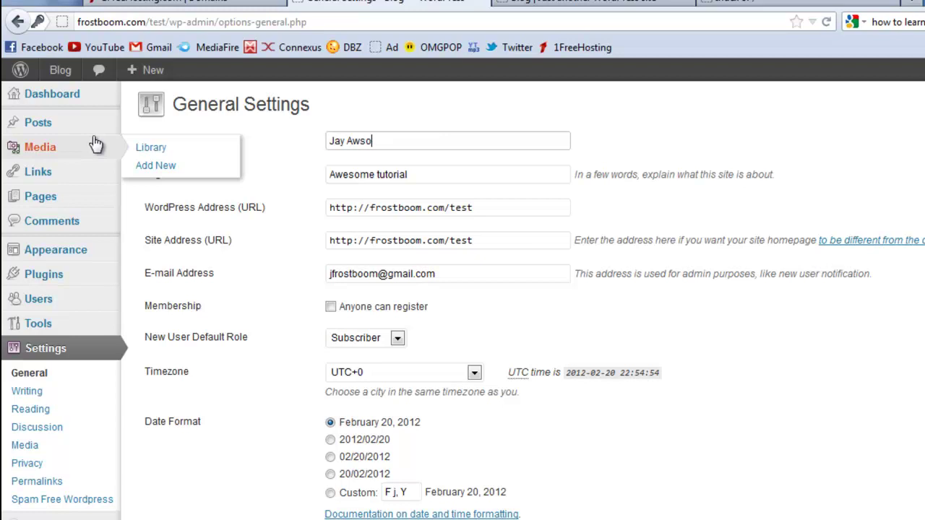
type("me Tutorial")
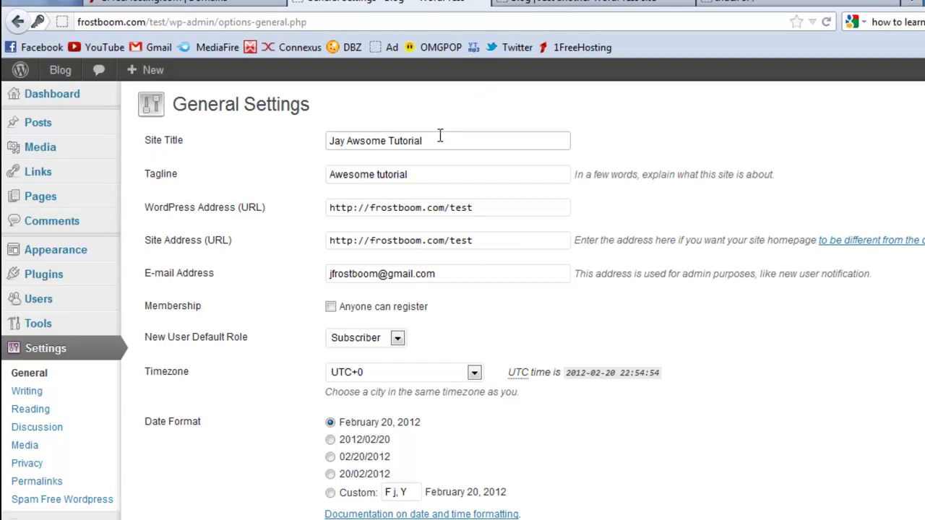
scroll(574, 320, "down", 3)
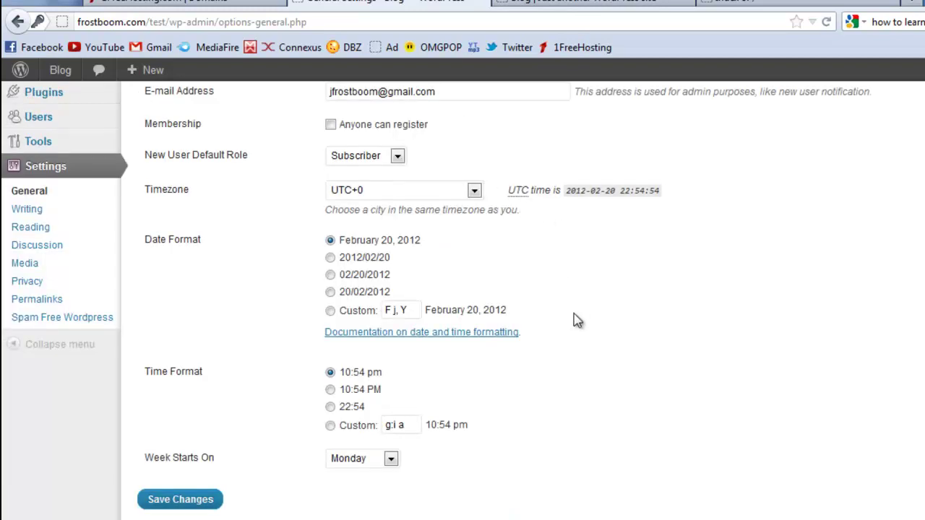
left_click(189, 505)
Step: Reload the blog front page and check the new site title and the tagline 'Awesome tutorial'
key("ctrl+Tab")
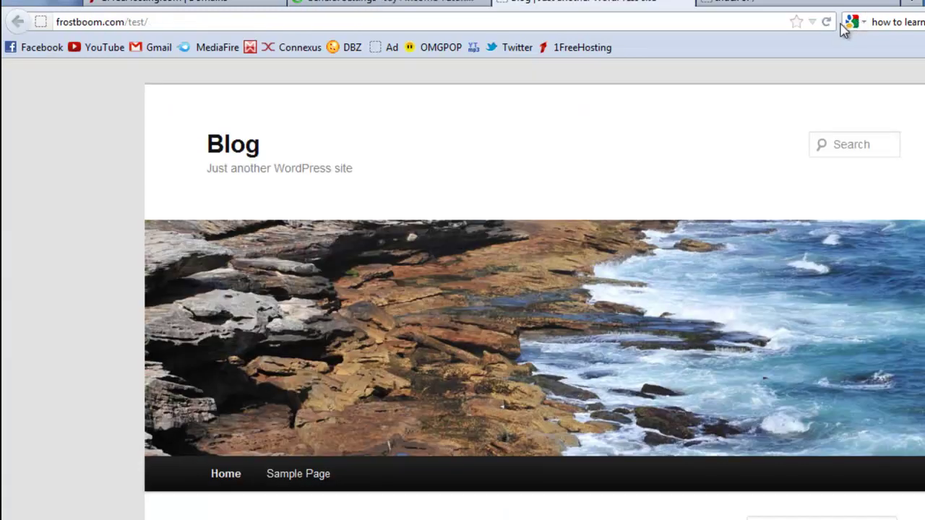
left_click(826, 21)
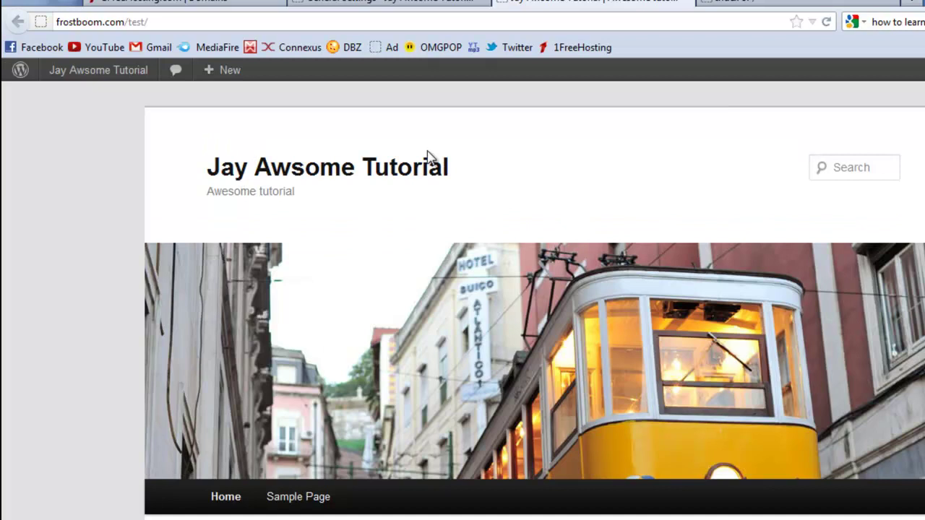
left_click_drag(451, 173, 233, 175)
left_click(384, 218)
left_click_drag(383, 218, 211, 206)
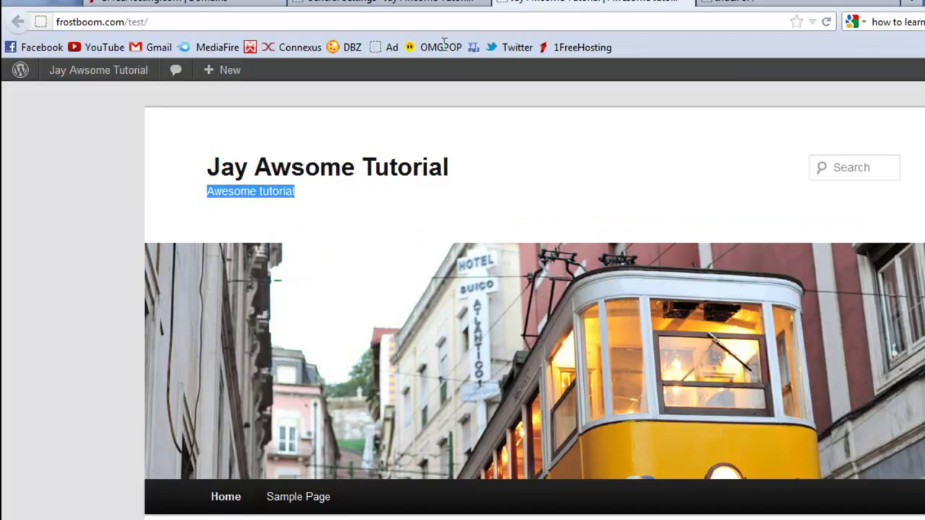
Step: Close the General Settings tab and the blog tab
left_click(443, 9)
left_click(700, 4)
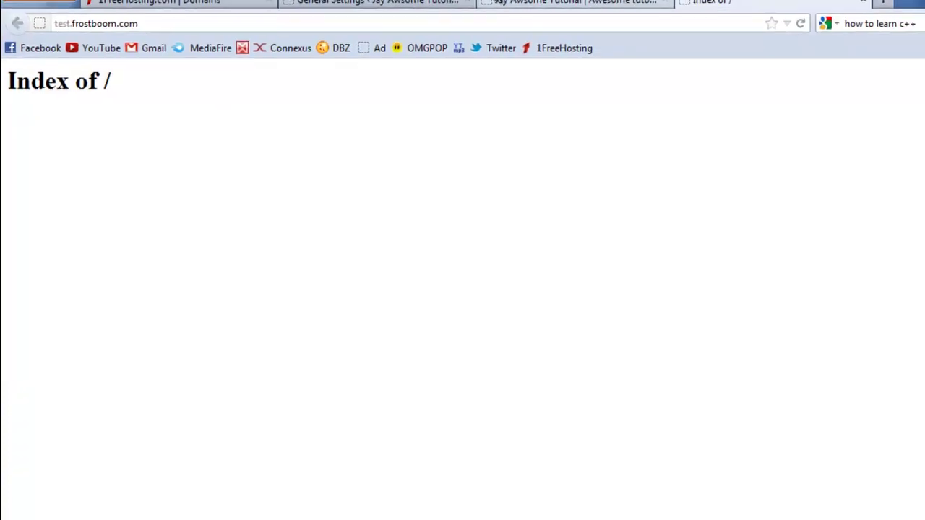
left_click(399, 10)
left_click(398, 10)
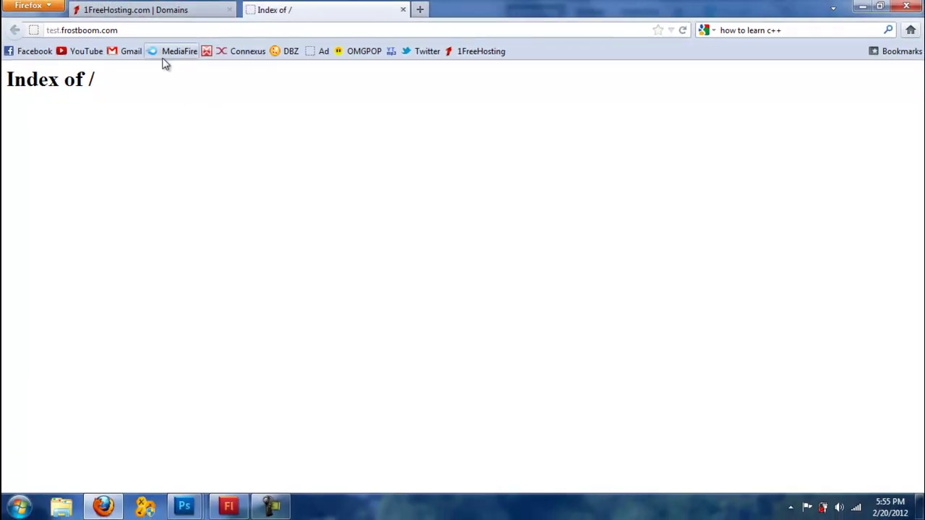
Step: Go to the 1FreeHosting Control Panel, dismiss the Active Accounts popup, and read the support announcement
left_click(488, 53)
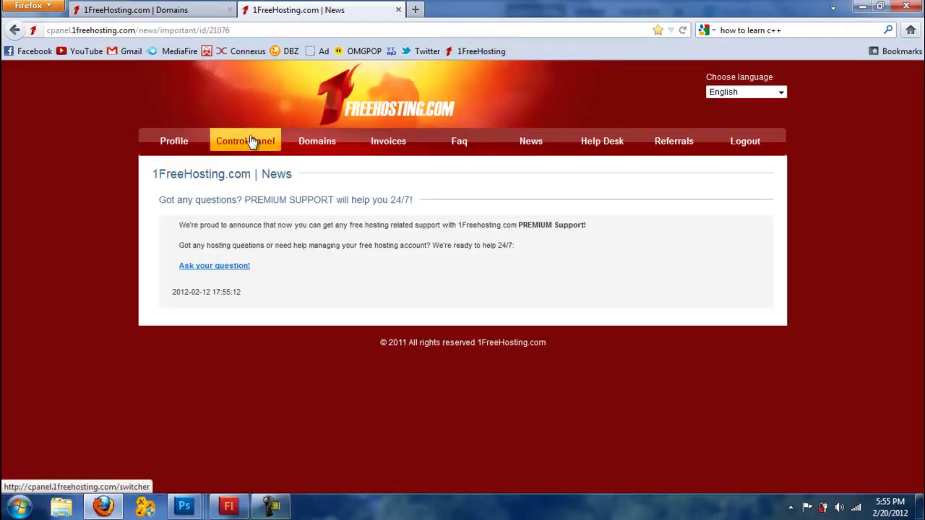
left_click(246, 139)
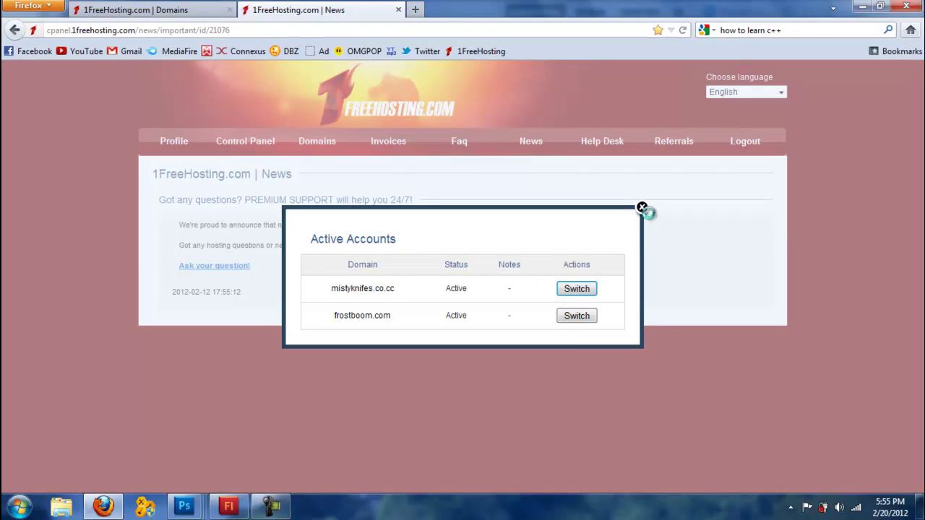
left_click(642, 208)
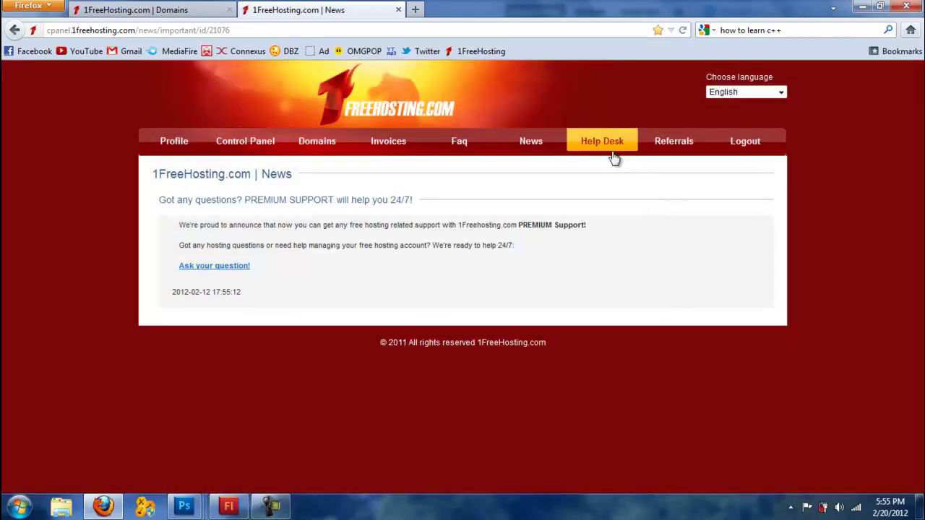
left_click_drag(530, 256, 579, 258)
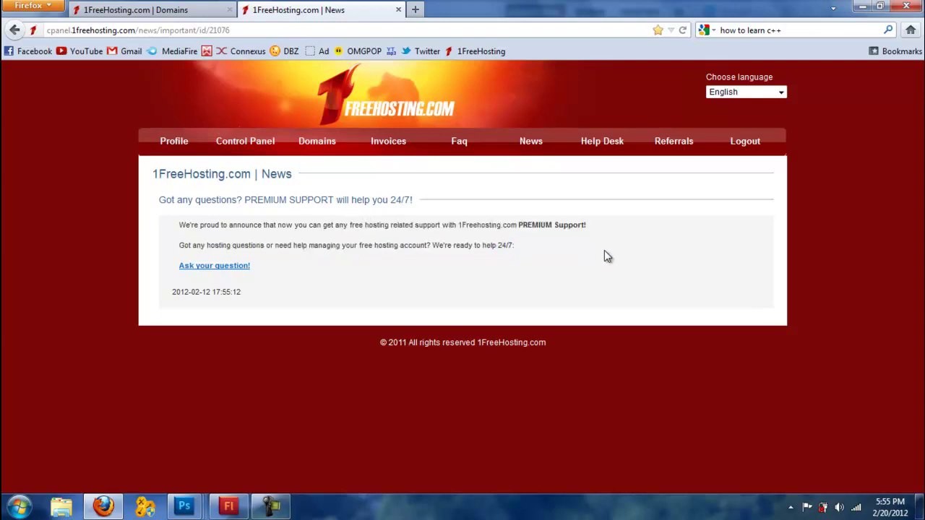